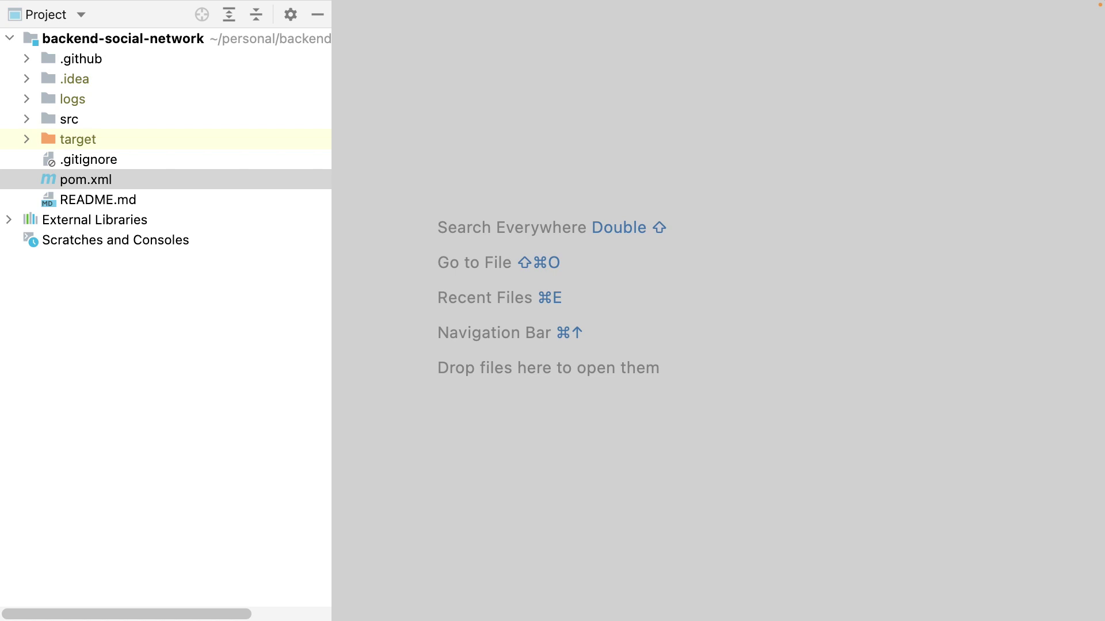
Create .gitlab-ci.yml in the project root listing stages test and deploy
click(188, 40)
key(super+n)
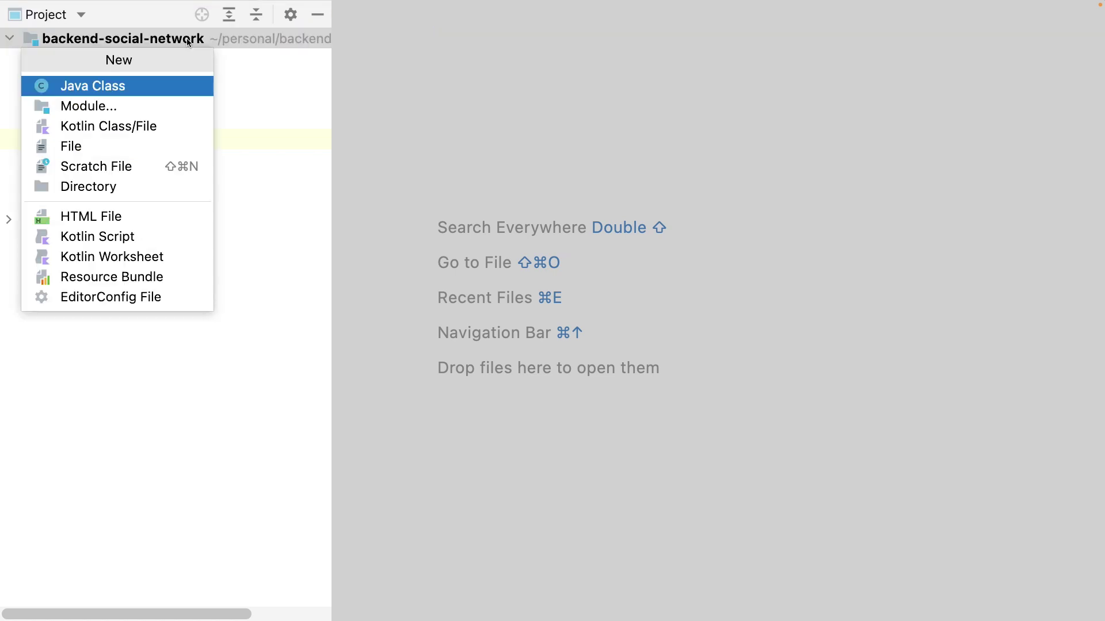
key(Down)
key(Down)
key(Down)
key(Return)
text(.gitlab-ci.yml)
key(Return)
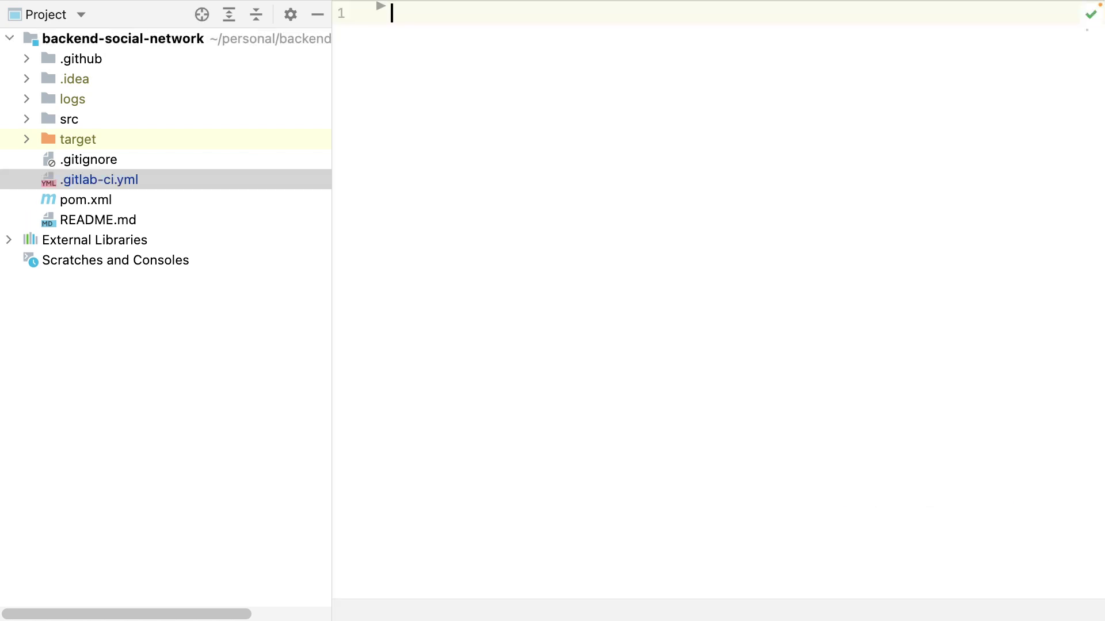
text(sta)
key(Return)
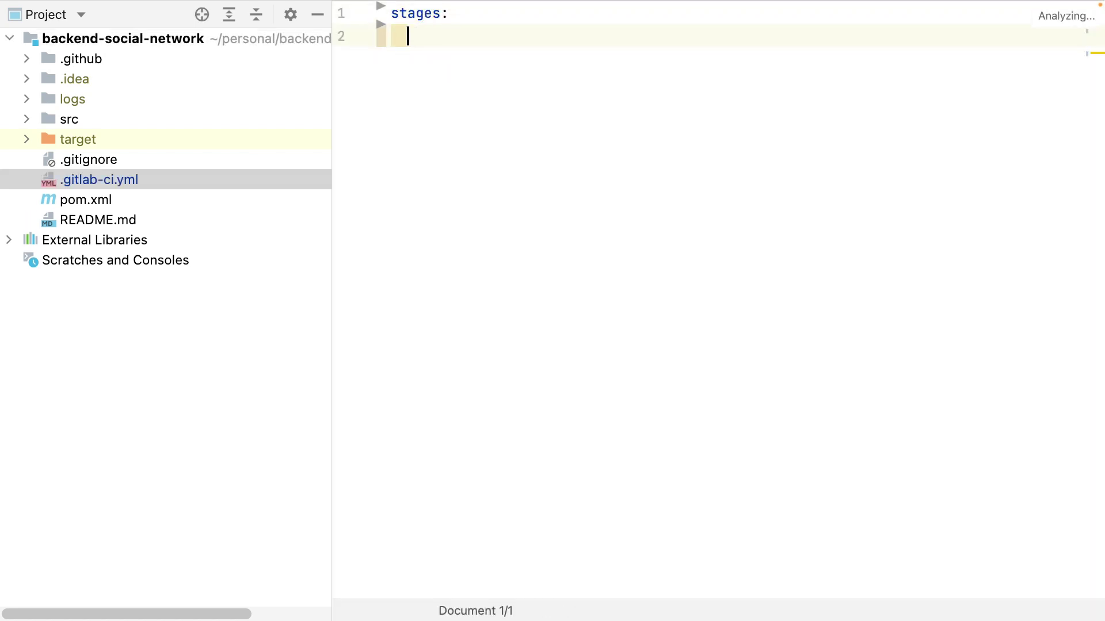
text(- test)
key(Return)
text(- deploy)
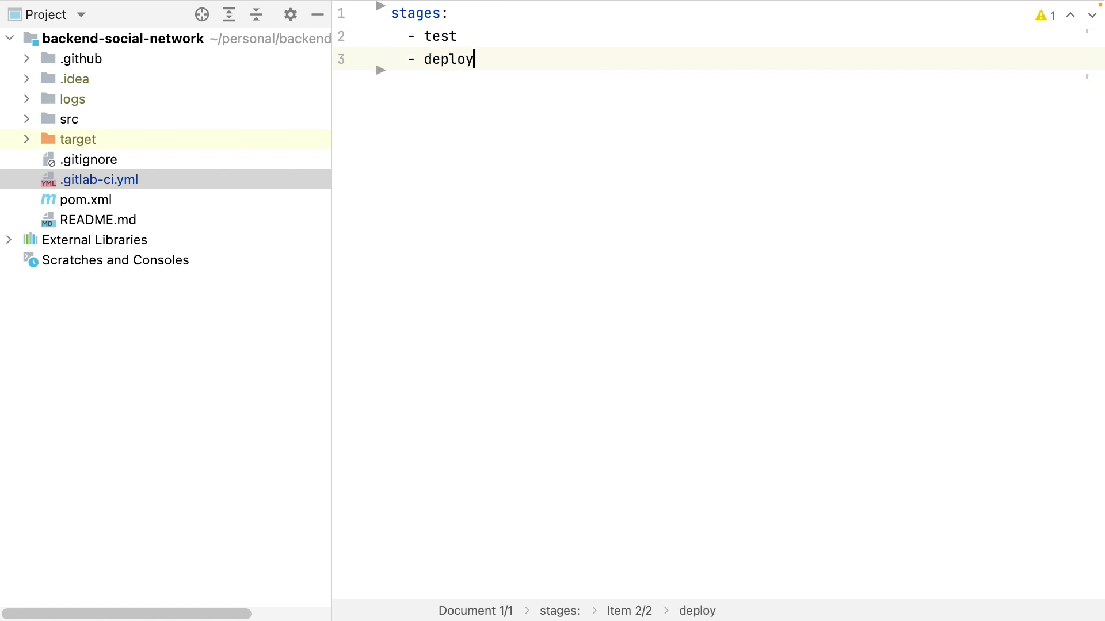
click(318, 15)
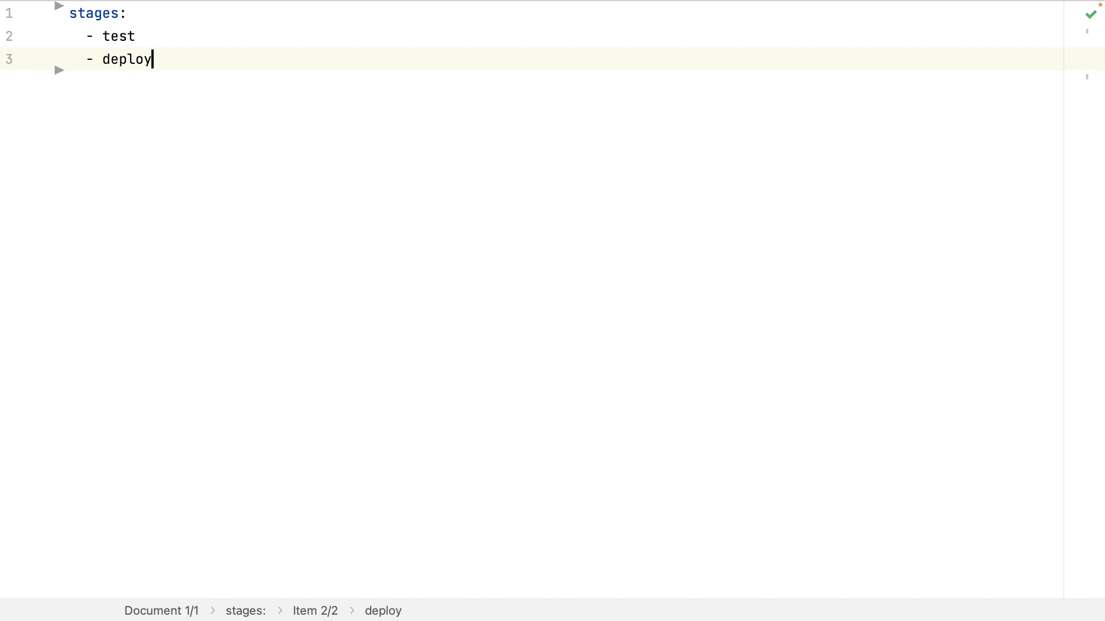
Write the test-all job with stage test, except master, and script mvn clean install
key(Return)
key(Return)
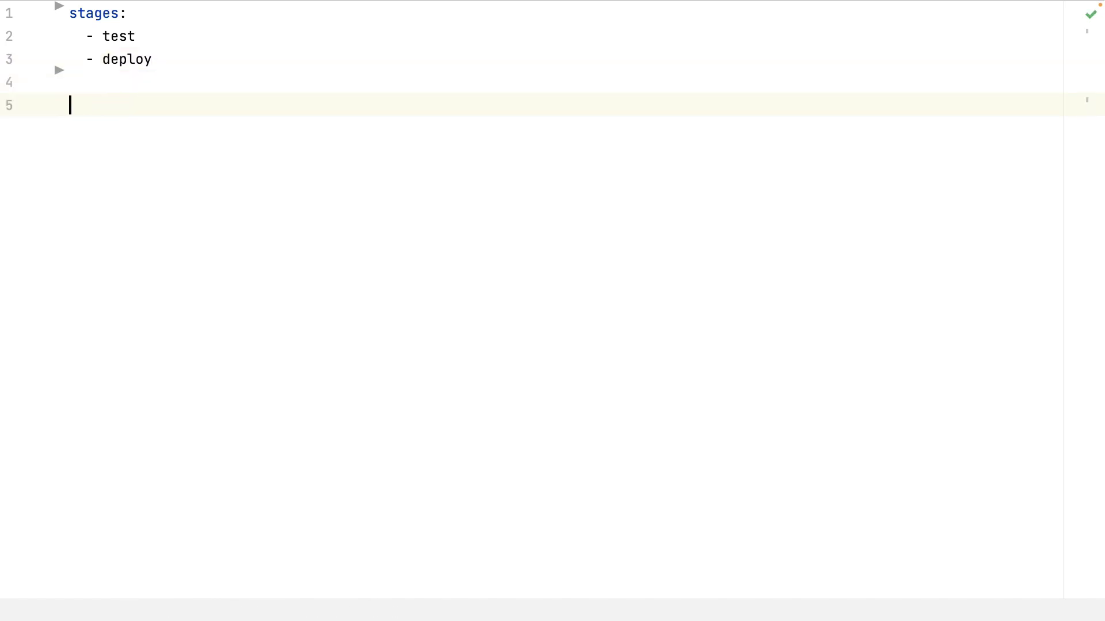
text(test-all:)
key(Return)
text(stage: test)
key(Return)
text(except:)
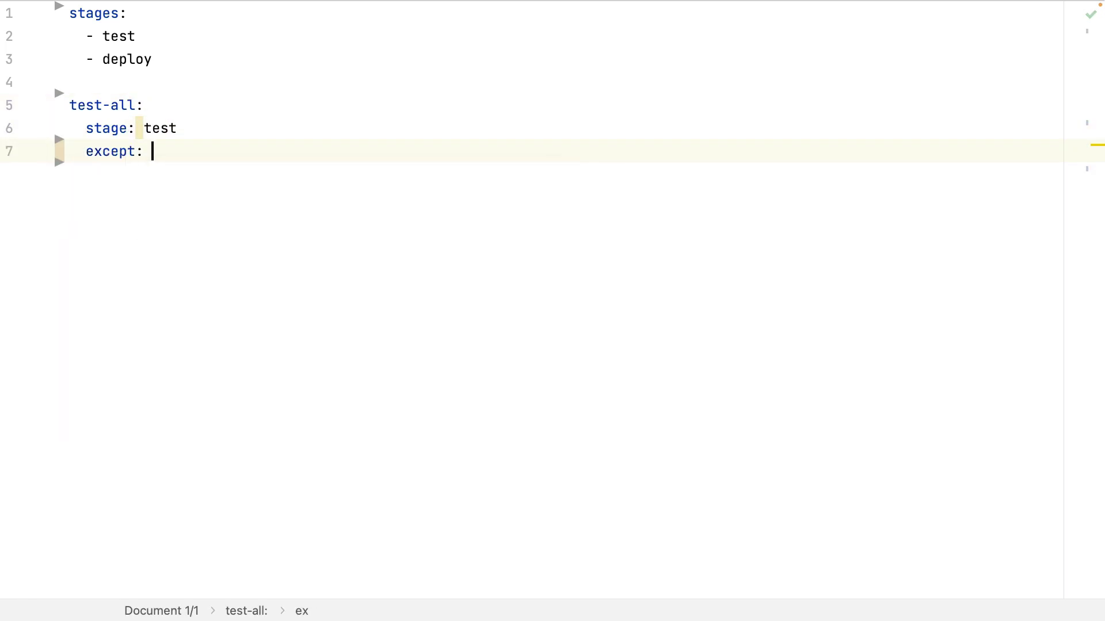
key(Return)
key(Escape)
key(Return)
text(- master)
key(Return)
key(BackSpace)
key(BackSpace)
text(script:)
key(Return)
text(-)
key(BackSpace)
key(BackSpace)
text(mvn clean install)
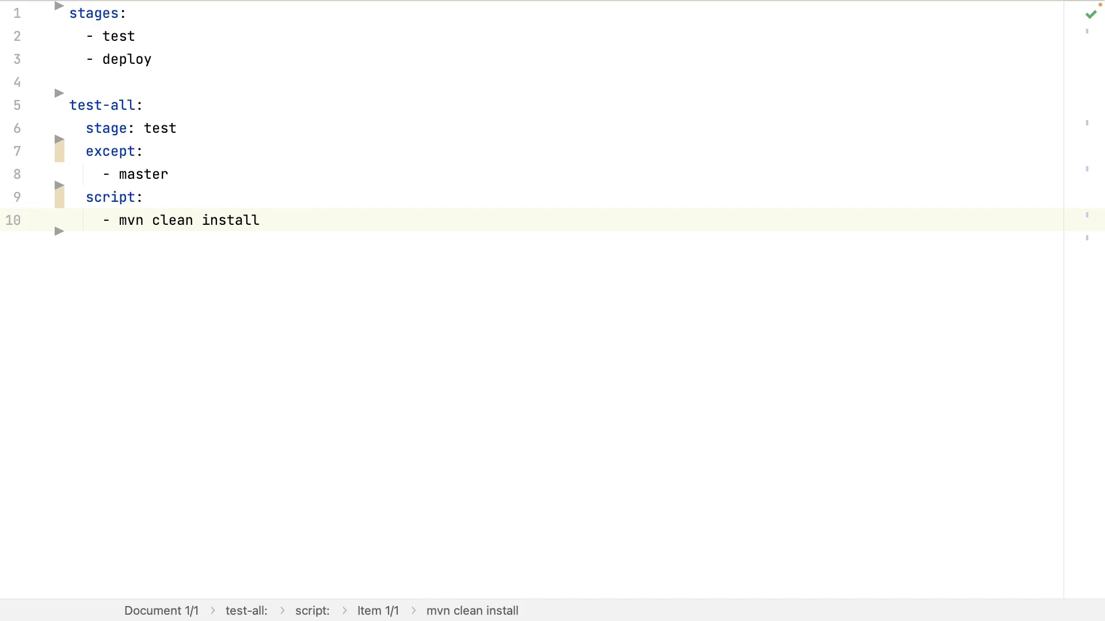
Start the top-level test-unit job with its stage and only: master
key(Return)
key(Return)
key(BackSpace)
key(BackSpace)
text(test-unit:)
key(Return)
text(st)
key(Return)
text(test)
key(Return)
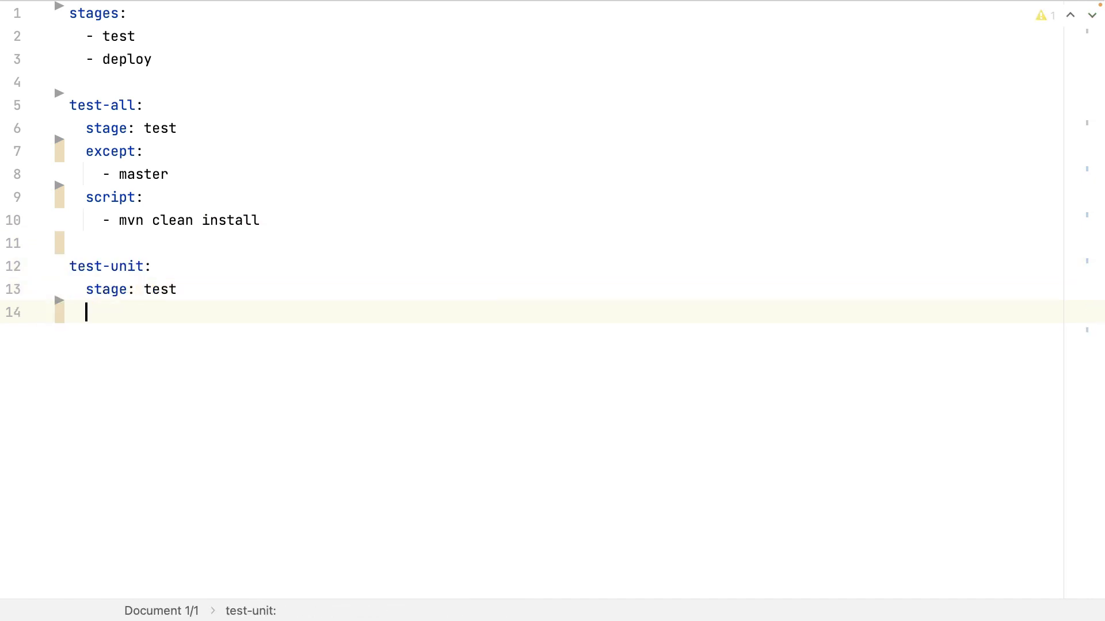
text(oly)
key(BackSpace)
text(nly:)
key(Return)
text(- master)
key(Return)
key(BackSpace)
key(BackSpace)
text(sc)
Add script lines mvn clean package and cp the jar renamed with ${CI_COMMIT_SHA}
key(Return)
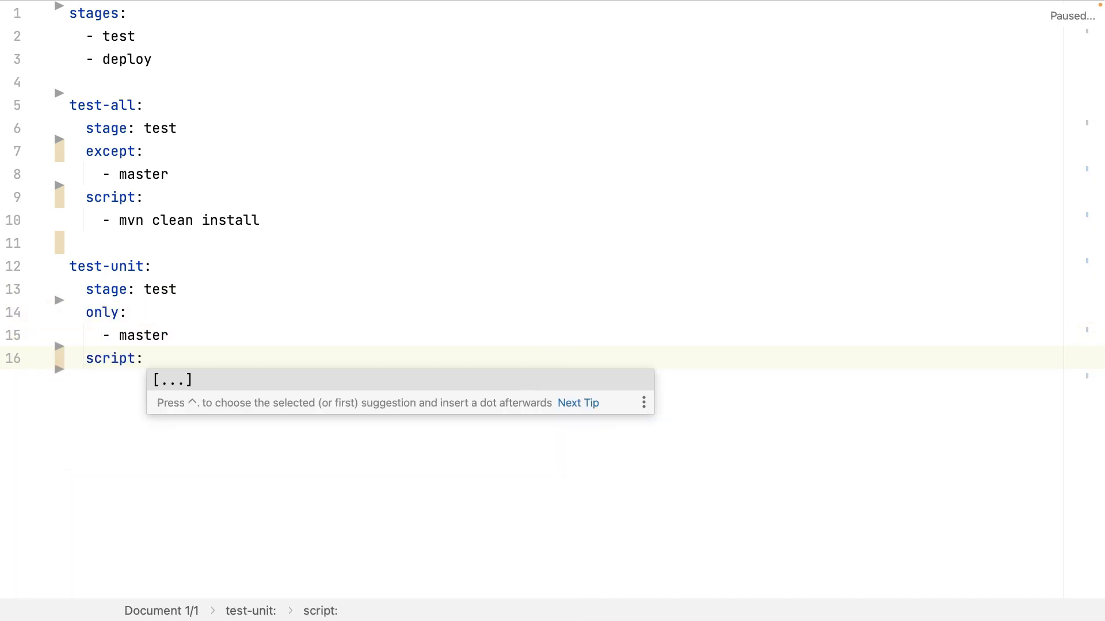
key(Return)
text(mvn clean package)
key(Return)
text(cp target/backend-social-network*.jar backend-social-network-${})
key(Left)
text(CI_CO)
key(BackSpace)
key(BackSpace)
key(BackSpace)
text(_COMMIT_SHA)
key(Right)
text(.jar)
key(Return)
Add artifacts with a name, expire_in 1 week, and the renamed jar as path
key(BackSpace)
key(BackSpace)
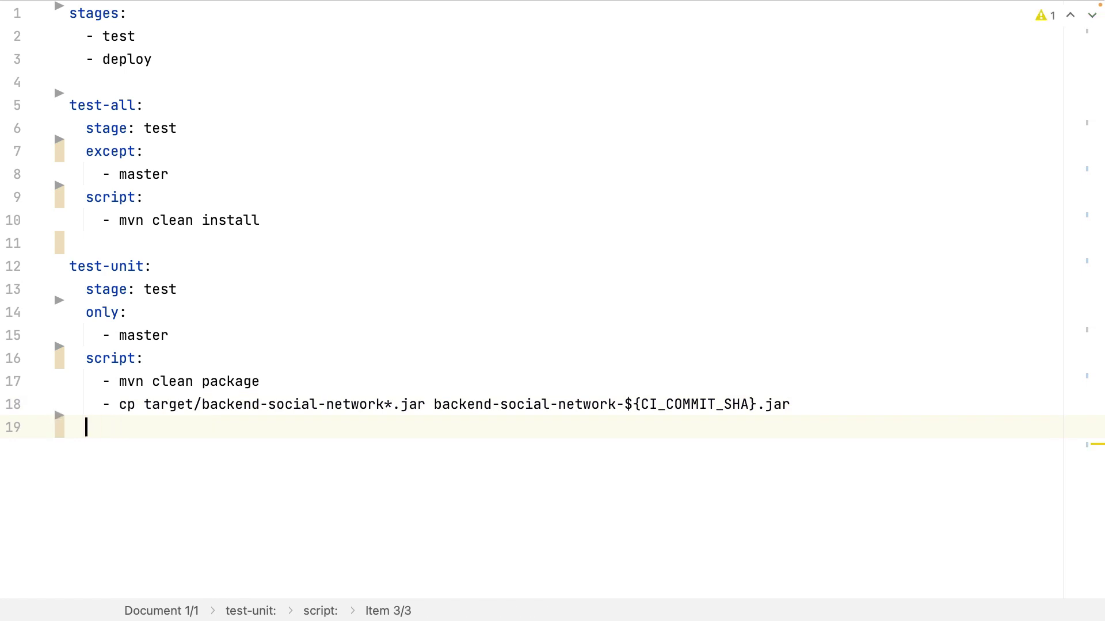
text(arti)
key(Return)
text(name: backend-social)
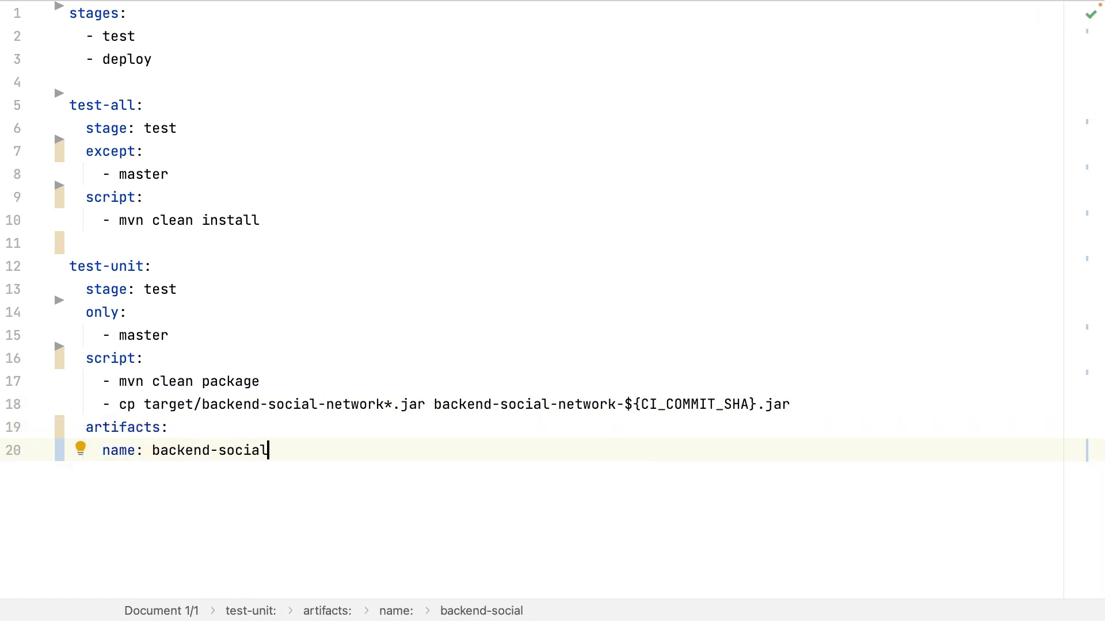
text(-network)
key(Return)
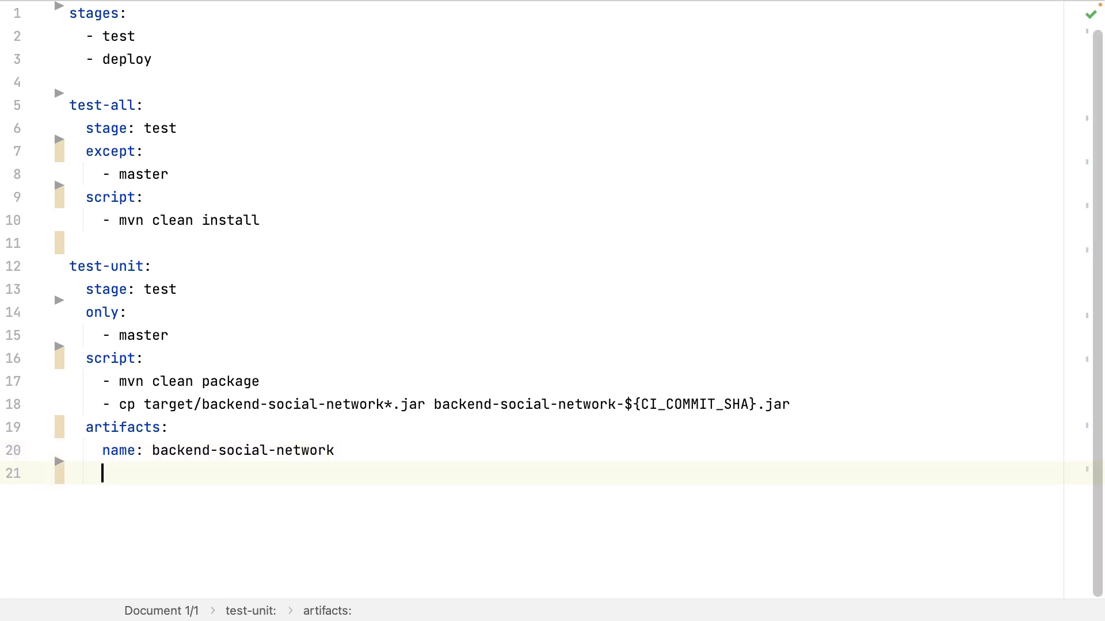
text(expir)
key(Return)
text(1 week)
key(Return)
text(pa)
key(Return)
key(Return)
text(-)
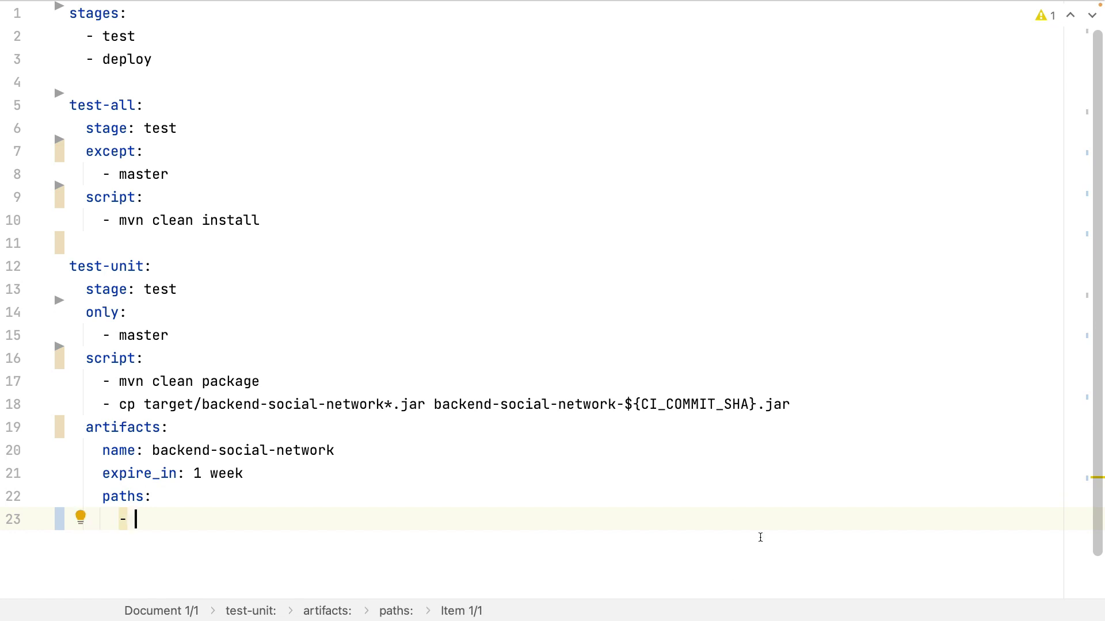
drag(790, 404, 434, 404)
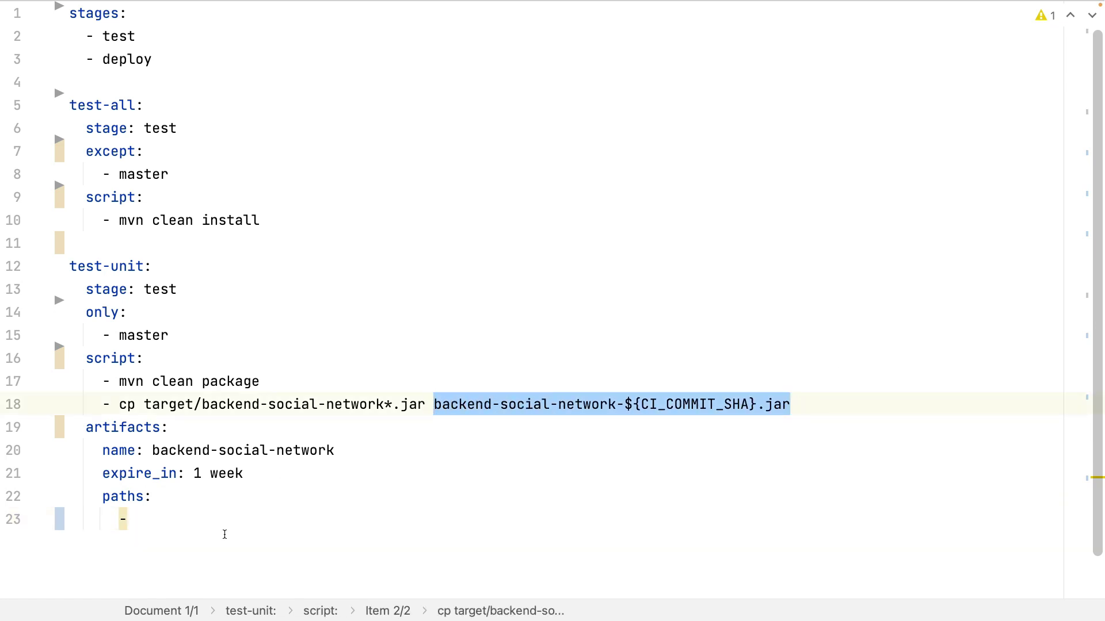
key(ctrl+c)
click(224, 534)
key(ctrl+v)
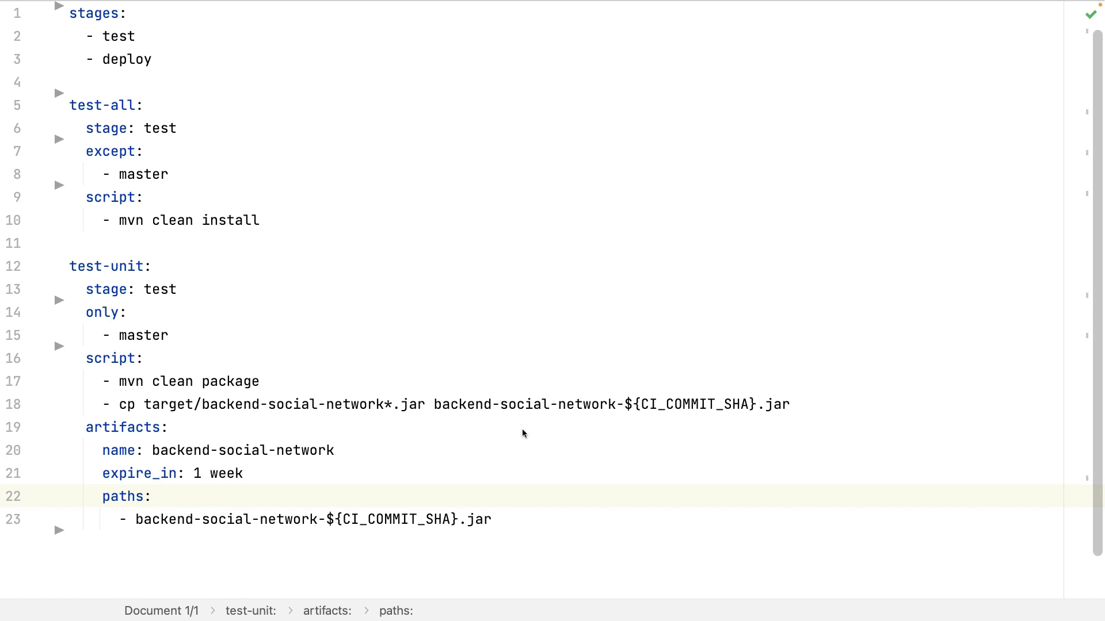
Start a top-level deploy job with stage deploy and needs [test-unit]
click(612, 582)
key(Return)
key(Return)
key(shift+Home)
key(BackSpace)
text(deploy:)
key(Return)
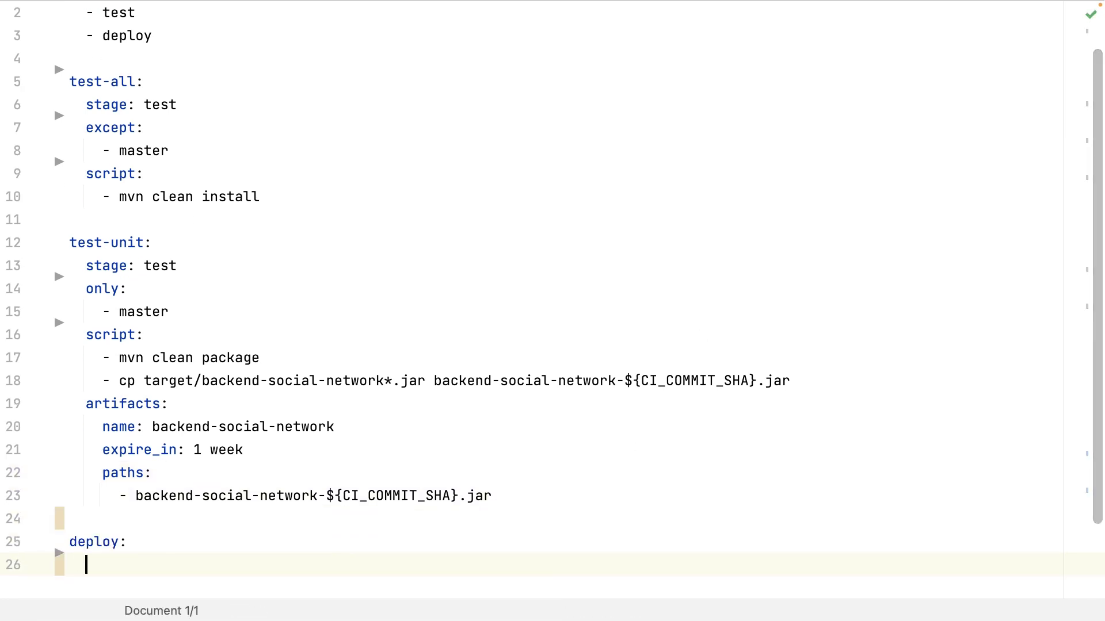
text(stage: deploy)
key(Return)
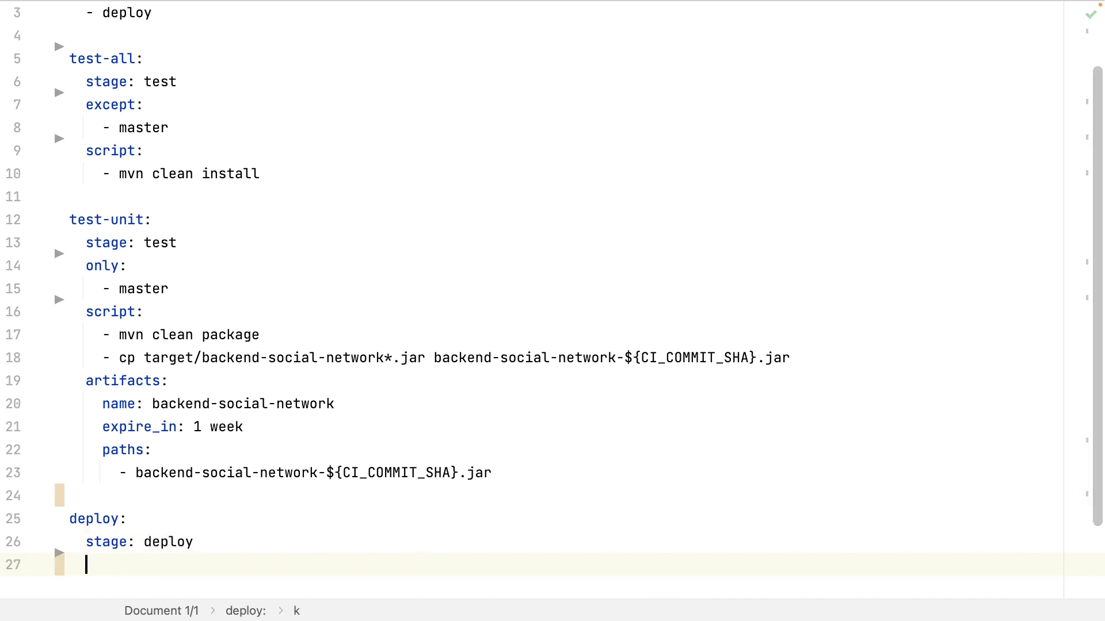
text(needs: [test-unit)
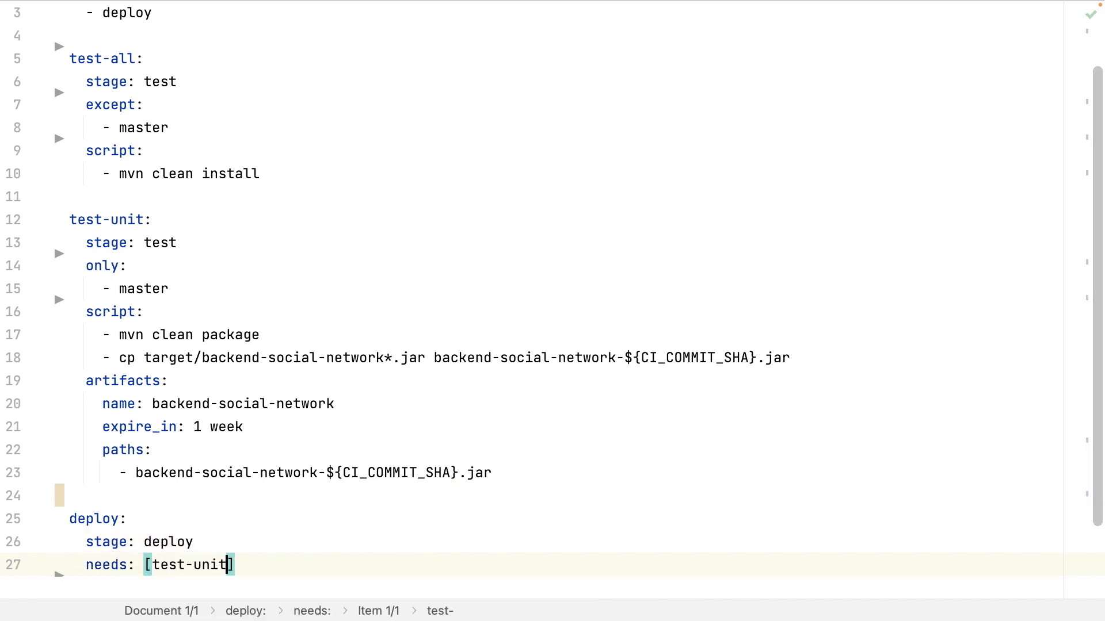
key(Right)
key(Return)
text(only)
Restrict deploy to master and begin its script with ls backend-social-network*.jar
key(Return)
key(BackSpace)
key(BackSpace)
text(:)
key(Return)
text(- master)
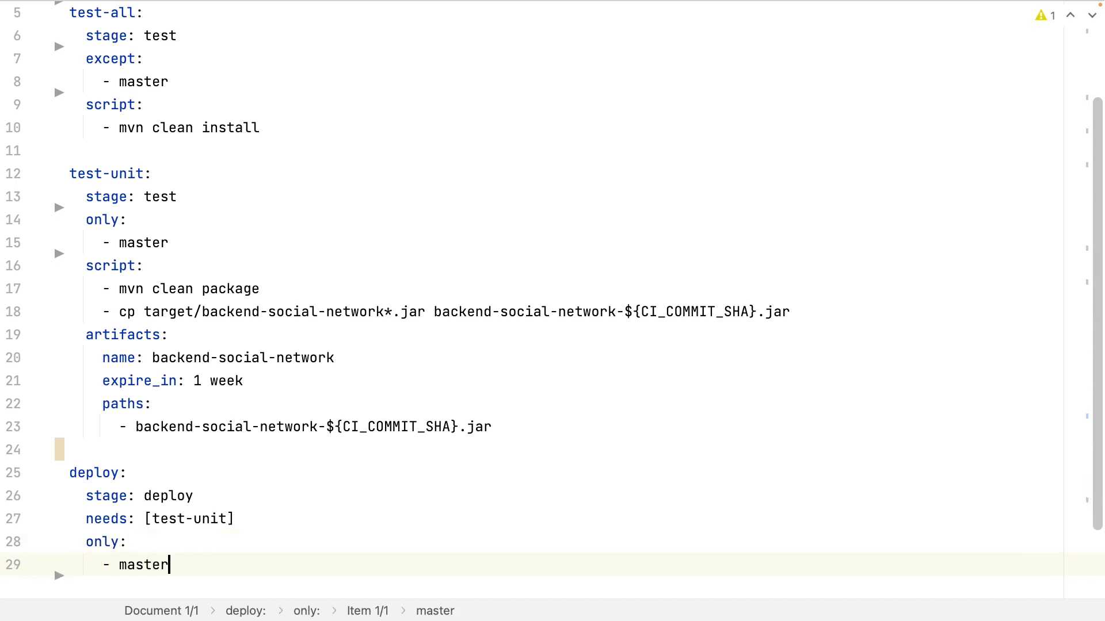
key(Return)
key(BackSpace)
text(s)
key(Return)
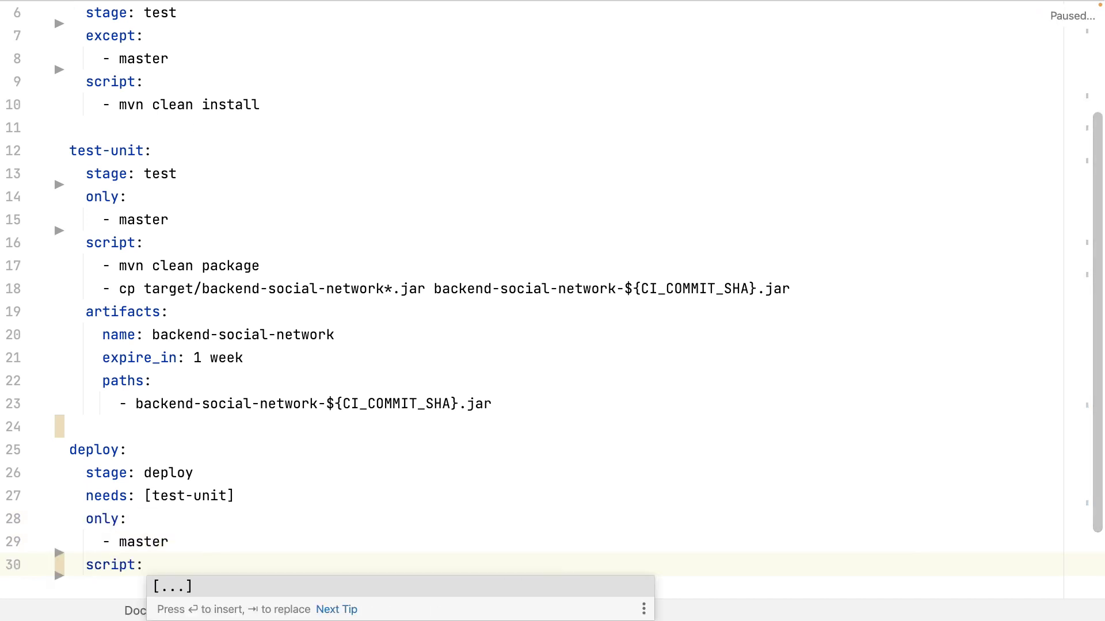
key(Return)
text(- ls backend-so)
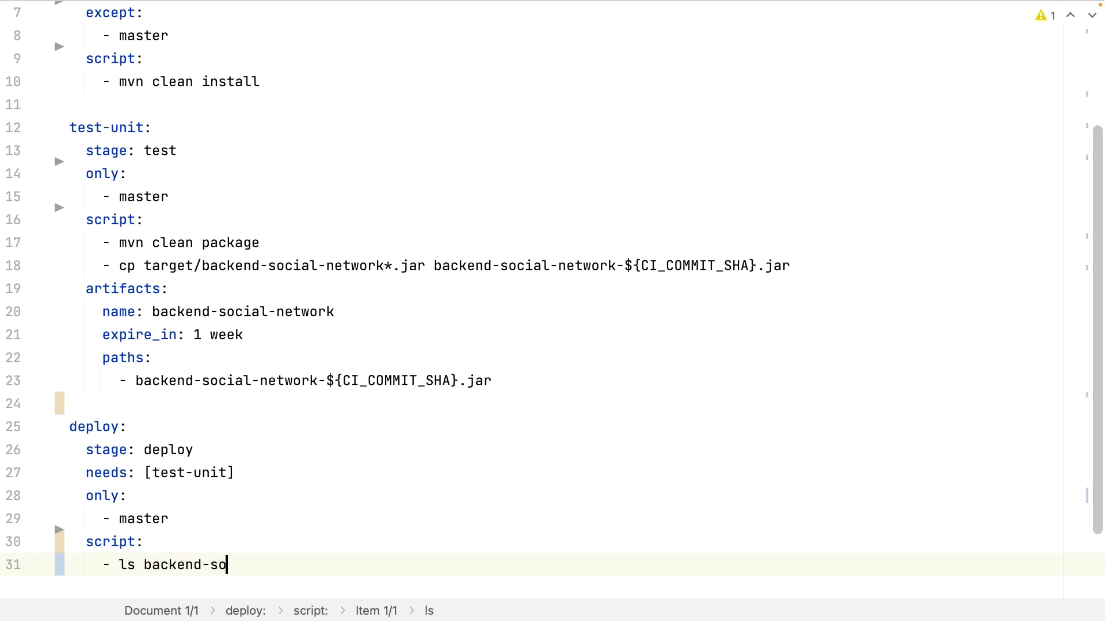
text(cial-network*.jar)
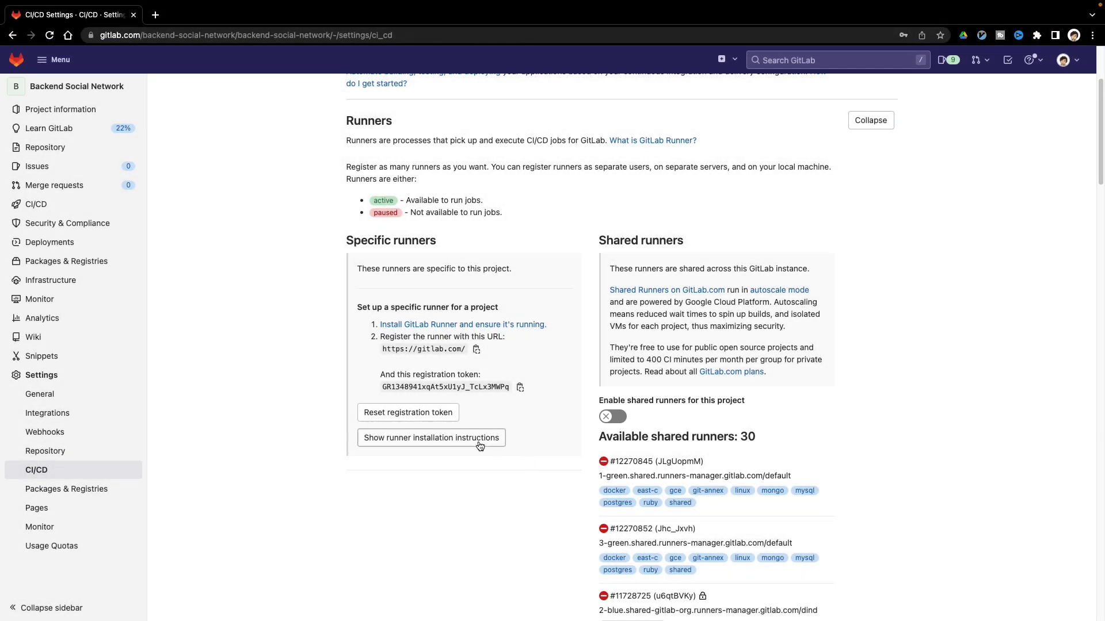
Show the Linux runner installation instructions from the CI/CD Runners settings
click(478, 438)
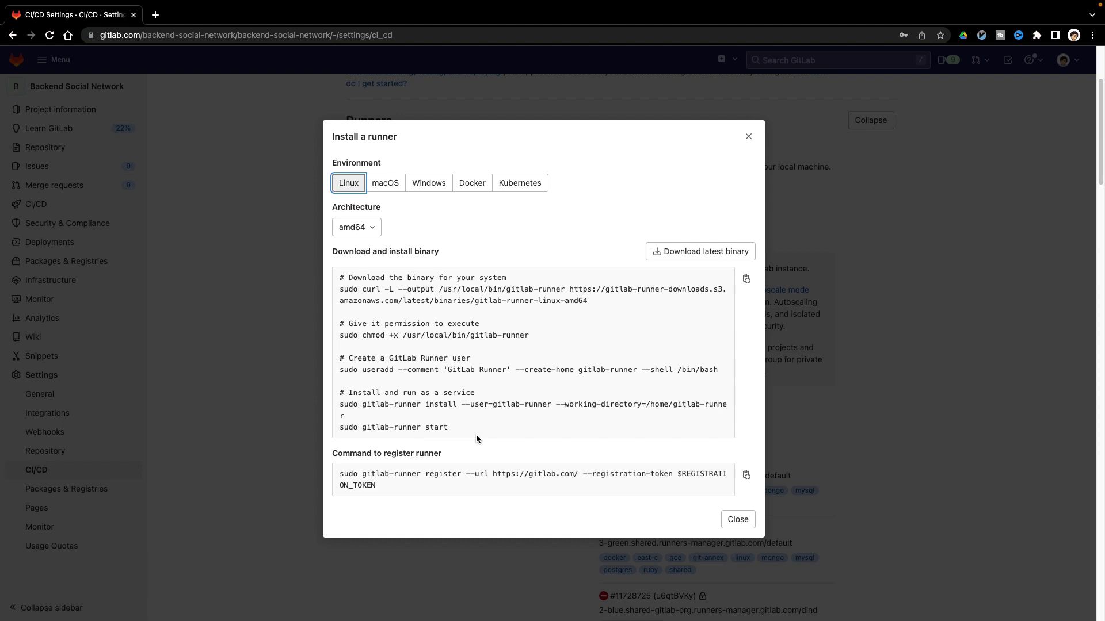
Run the openjdk container with bash and download the GitLab runner binary
key(ctrl+Left)
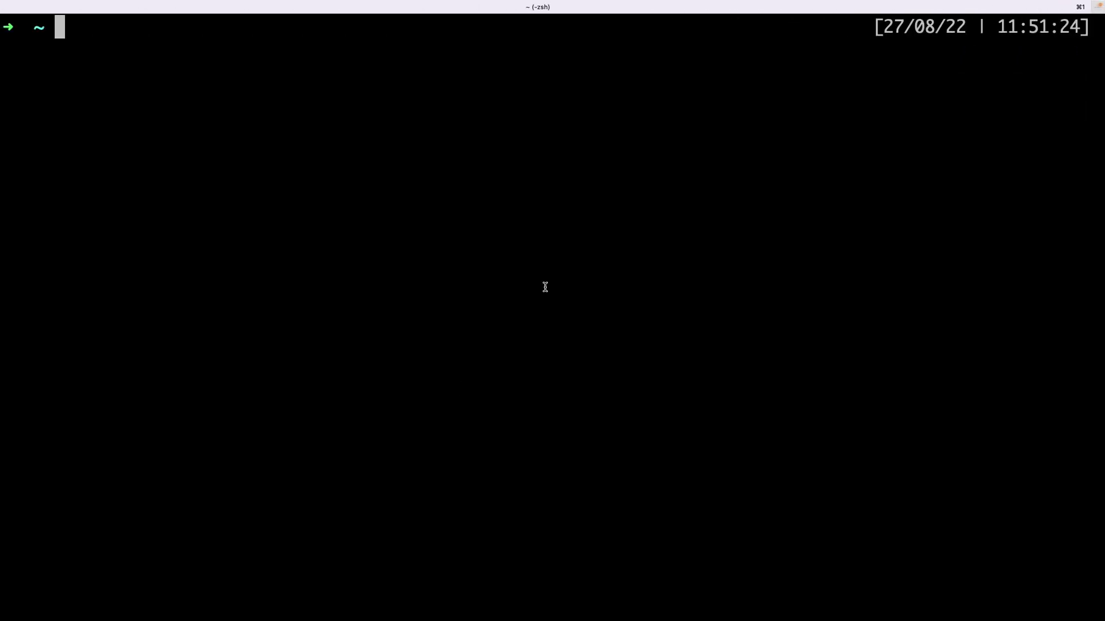
text(docker run -it openjdk:11.0.16-jdk bash)
key(Return)
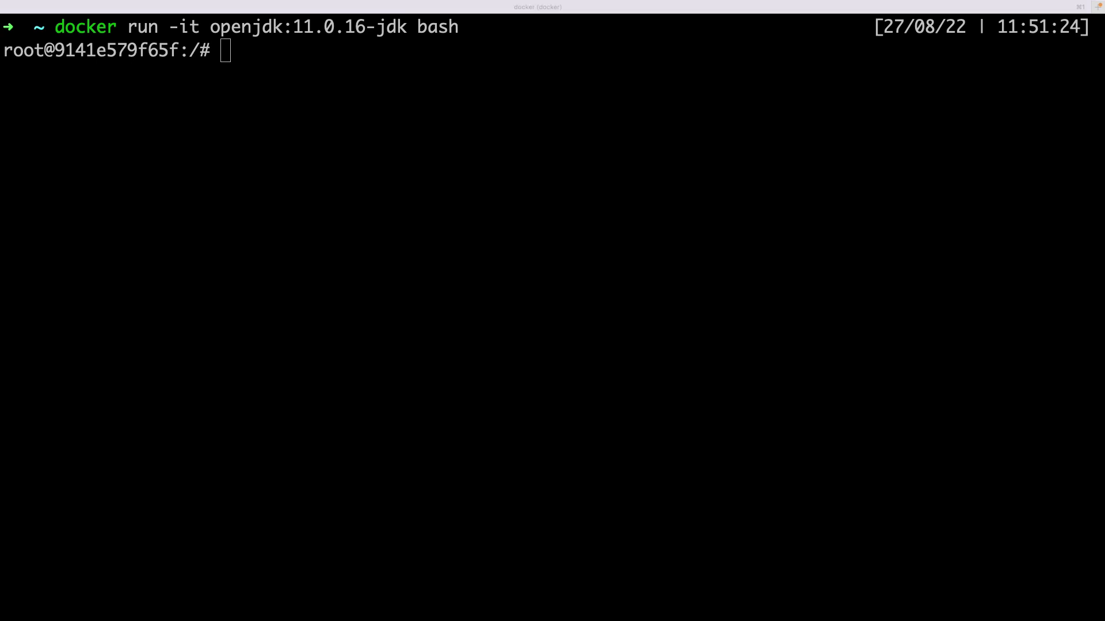
key(super+v)
key(Return)
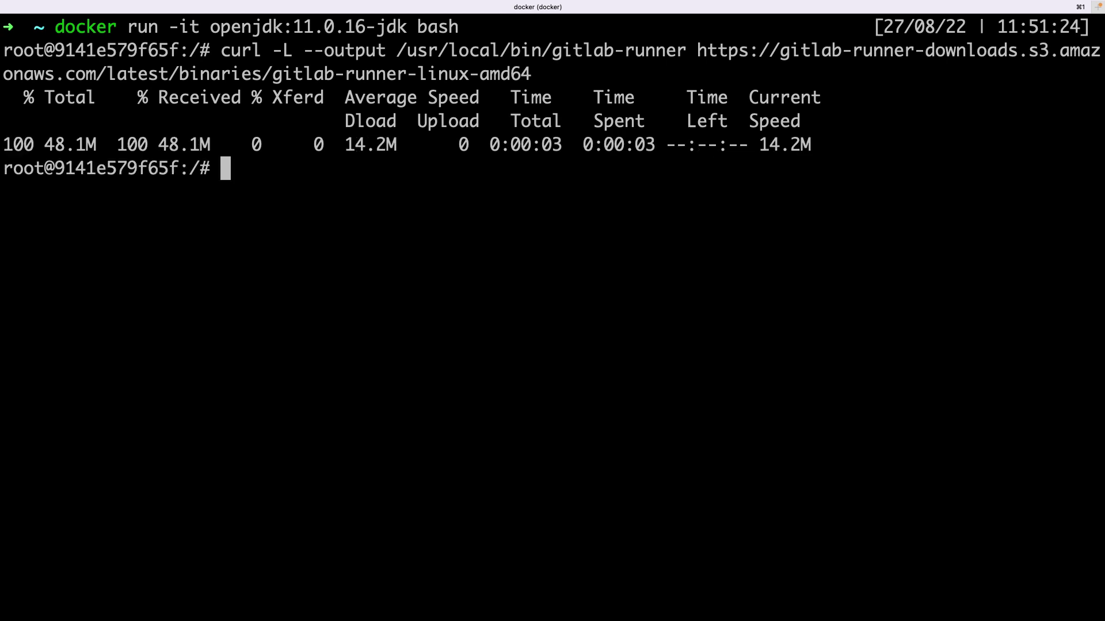
Make the runner binary executable and create the dedicated gitlab-runner user
key(super+Tab)
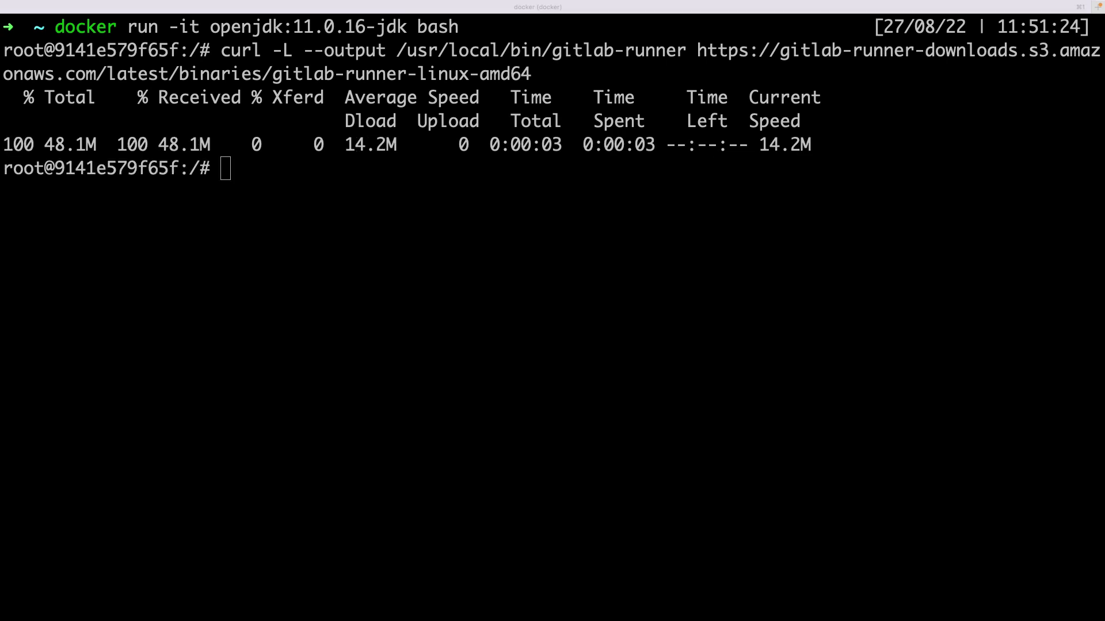
key(super+Tab)
key(super+v)
key(Return)
key(super+Tab)
key(super+Tab)
key(super+v)
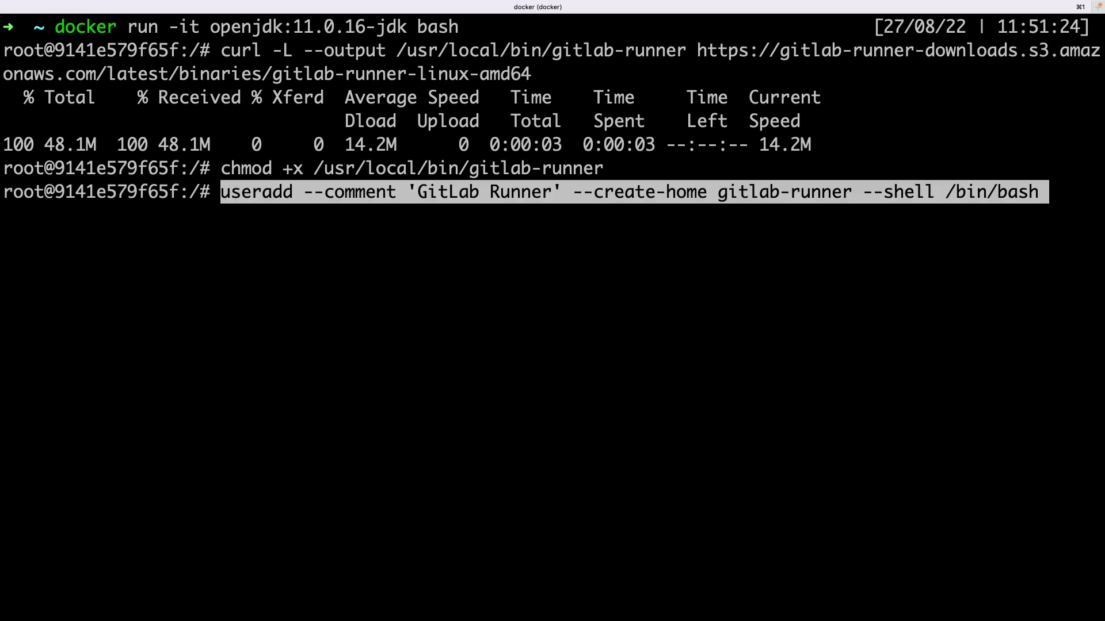
key(Return)
Install the GitLab runner as a service and start it
key(super+Tab)
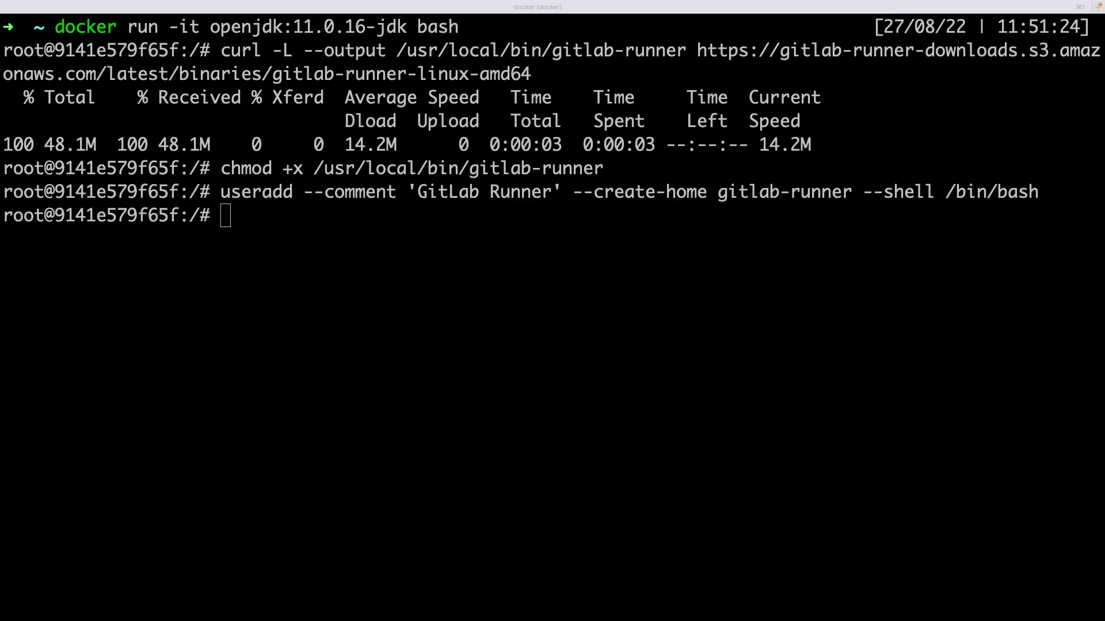
key(super+Tab)
key(super+v)
key(Return)
key(super+Tab)
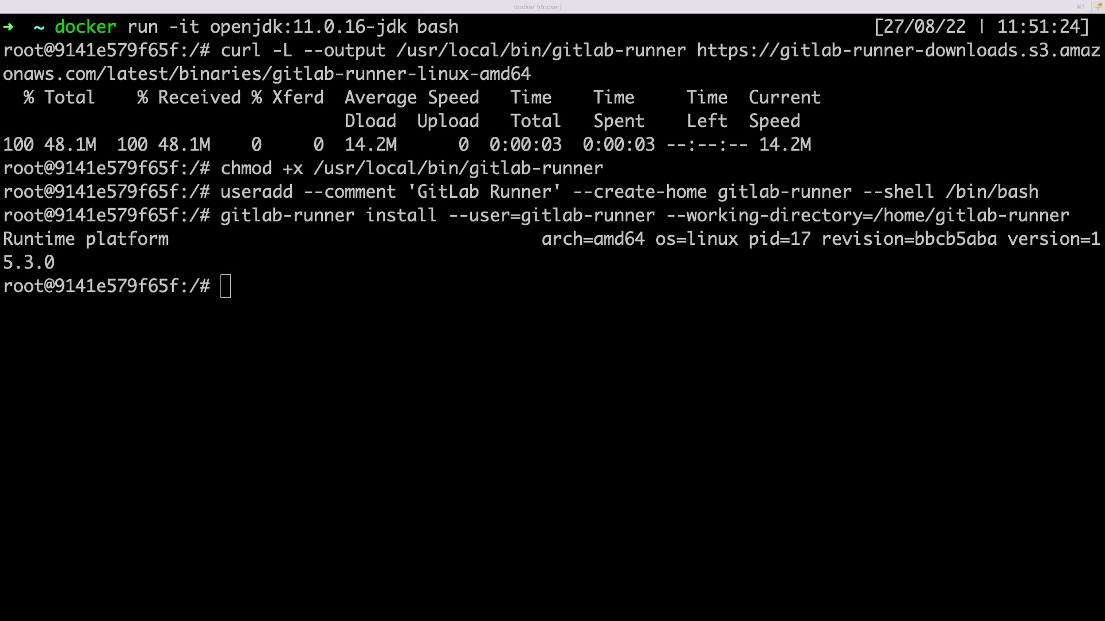
key(super+Tab)
text(gitlab-runner start)
key(Return)
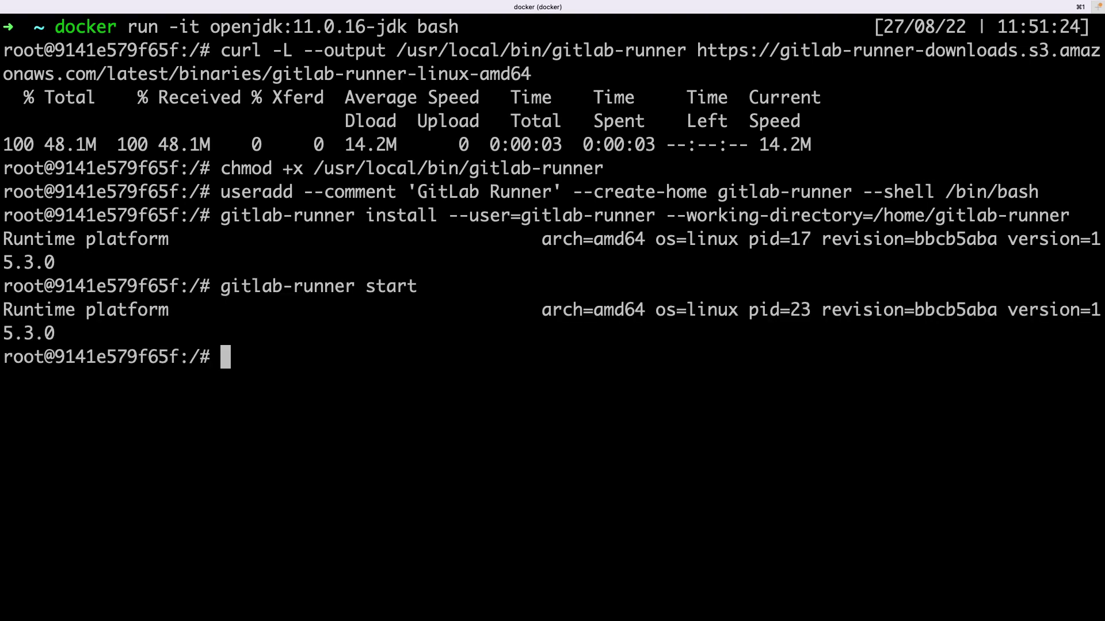
key(super+Tab)
key(super+Tab)
Register the runner with default URL and token as 'Java runner' using the shell executor
key(super+v)
key(Return)
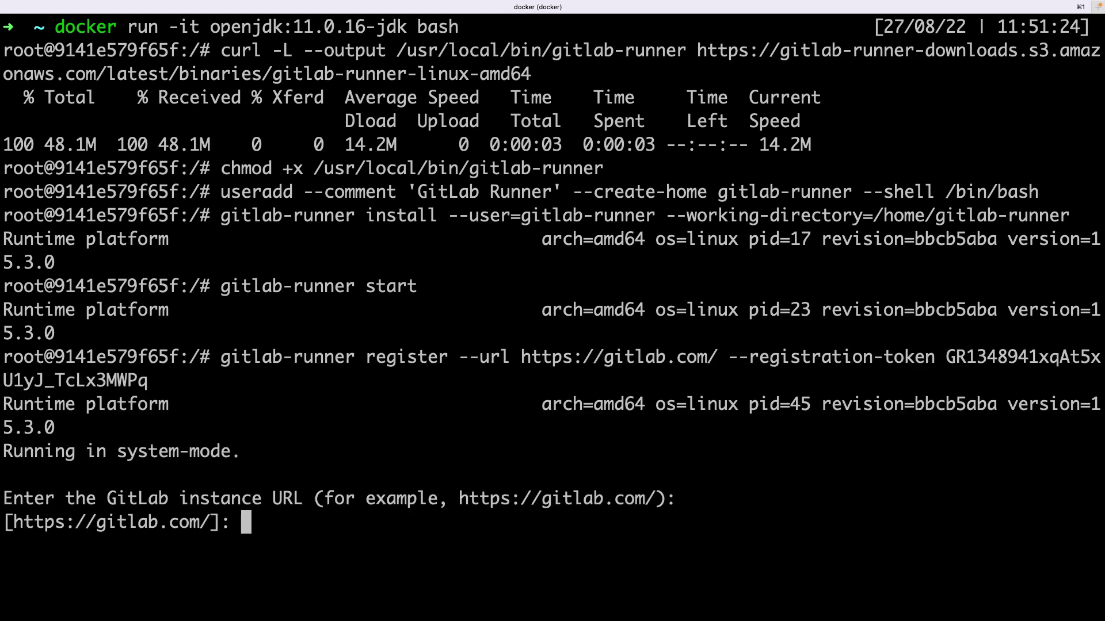
key(Return)
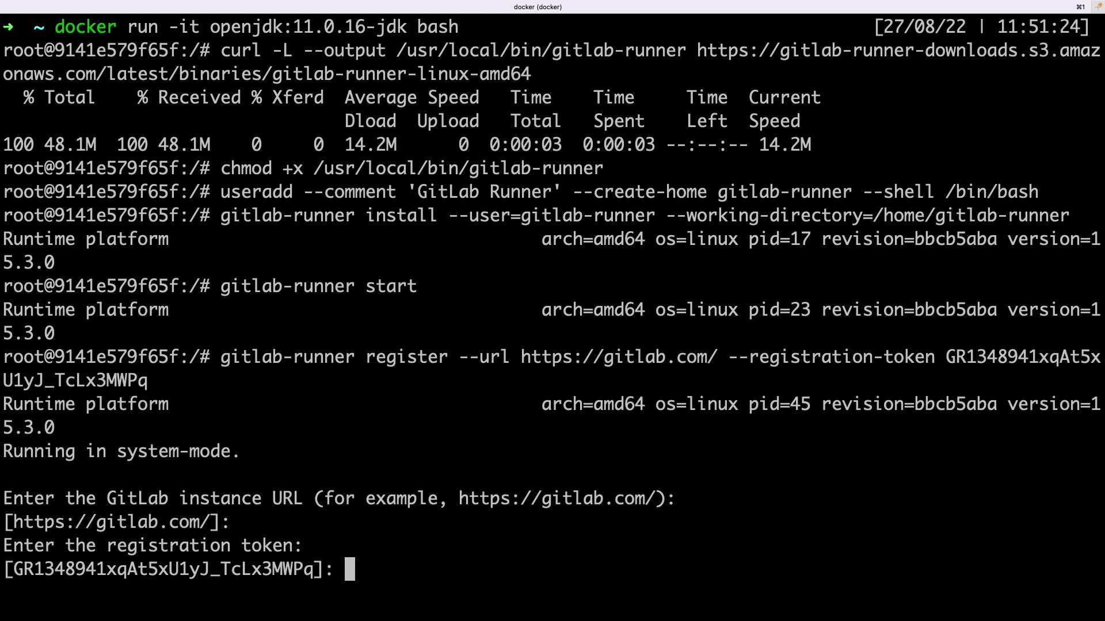
key(Return)
text(Java)
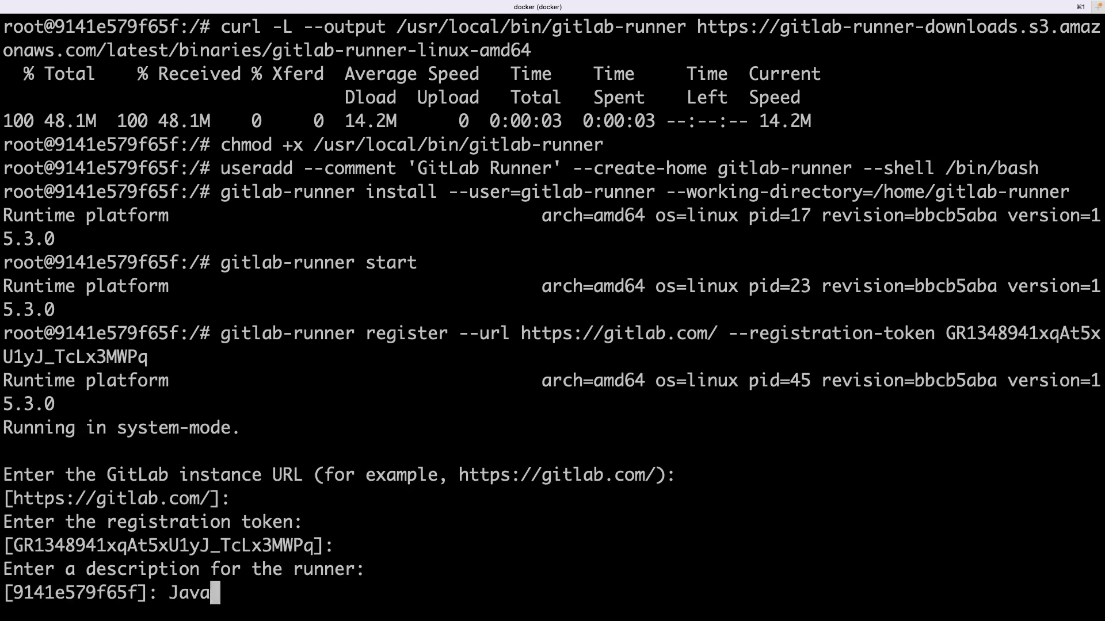
text( runner)
key(Return)
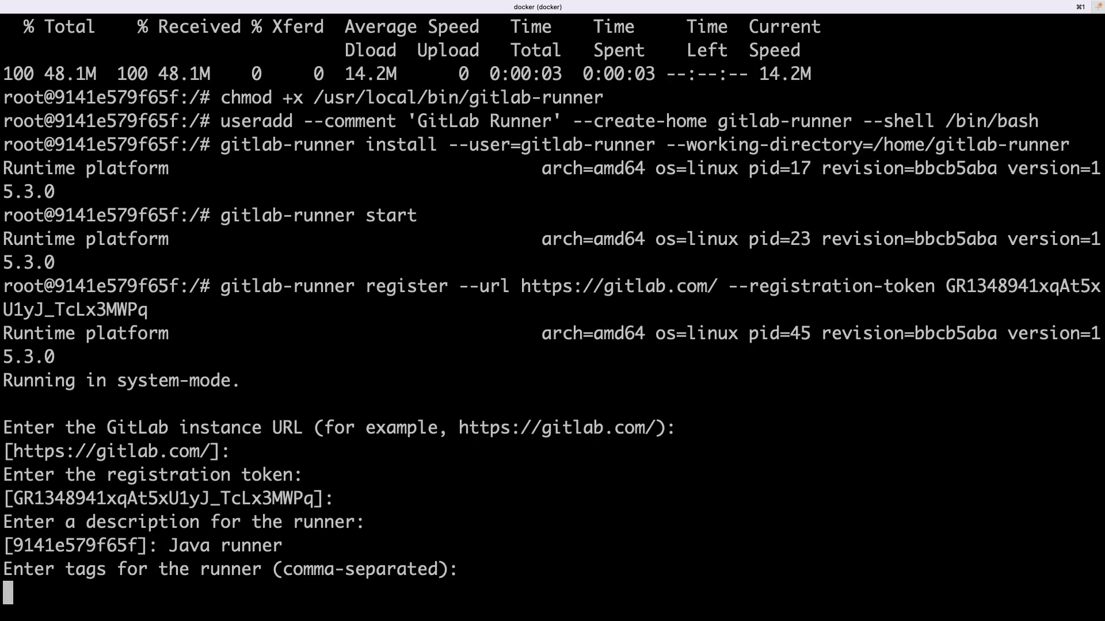
key(Return)
key(Return)
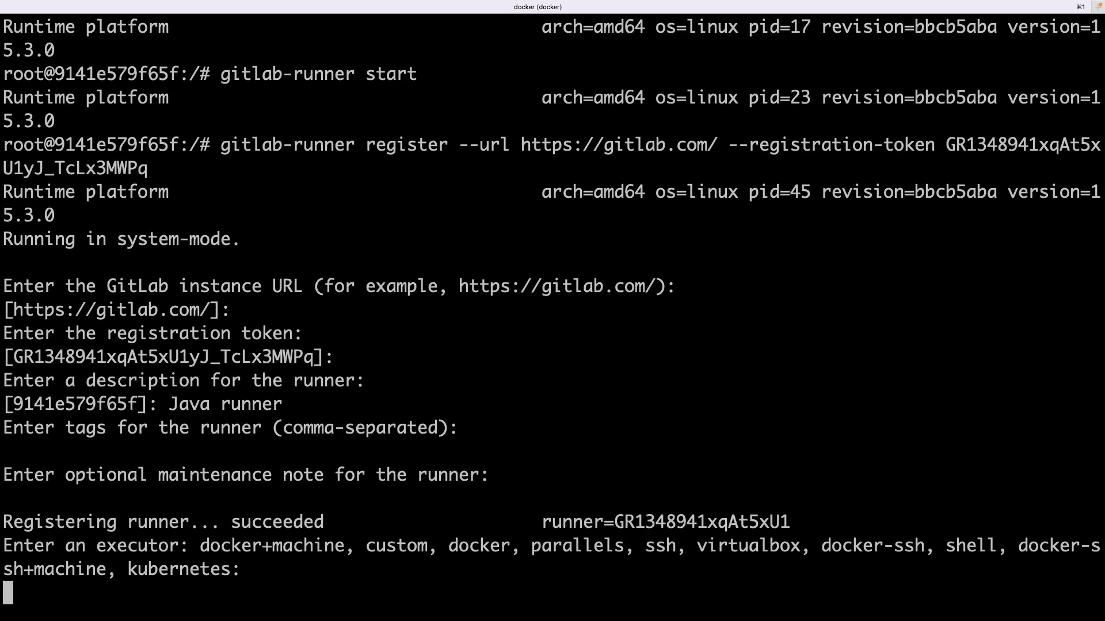
text(shell)
key(Return)
Verify the runner is alive and check GitLab's Runners settings list Java runner
key(ctrl+l)
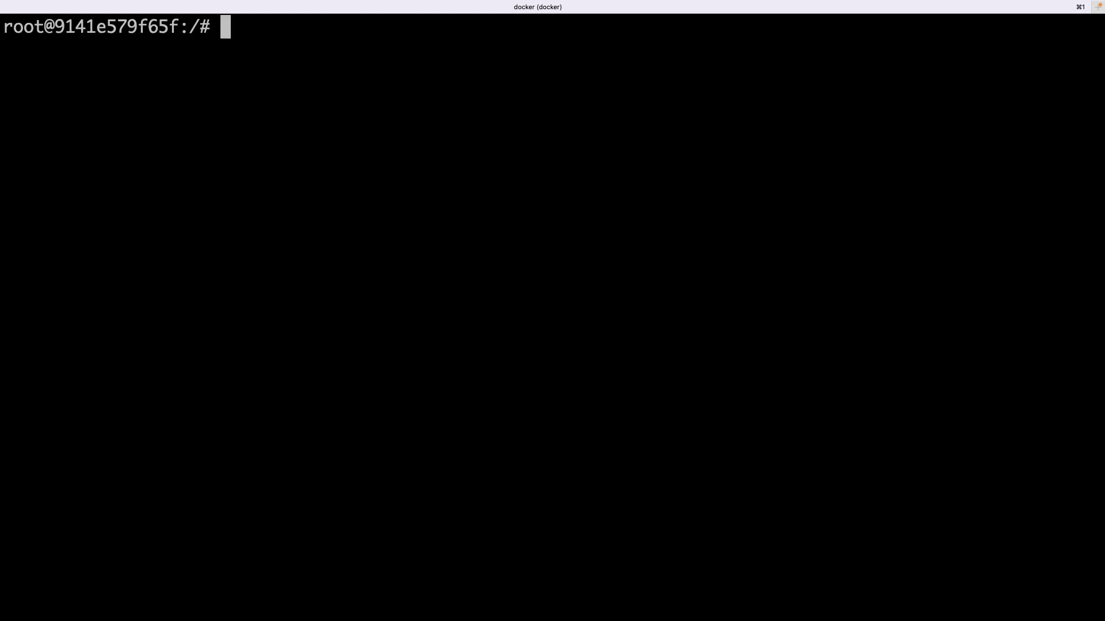
text(gitlab-runner verify)
key(Return)
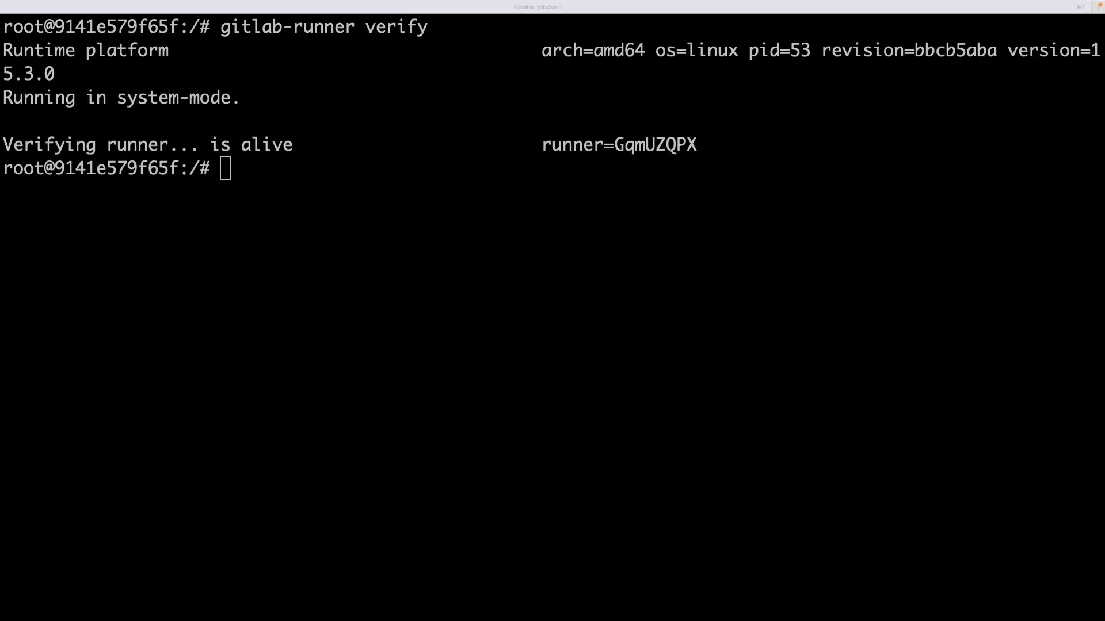
key(super+r)
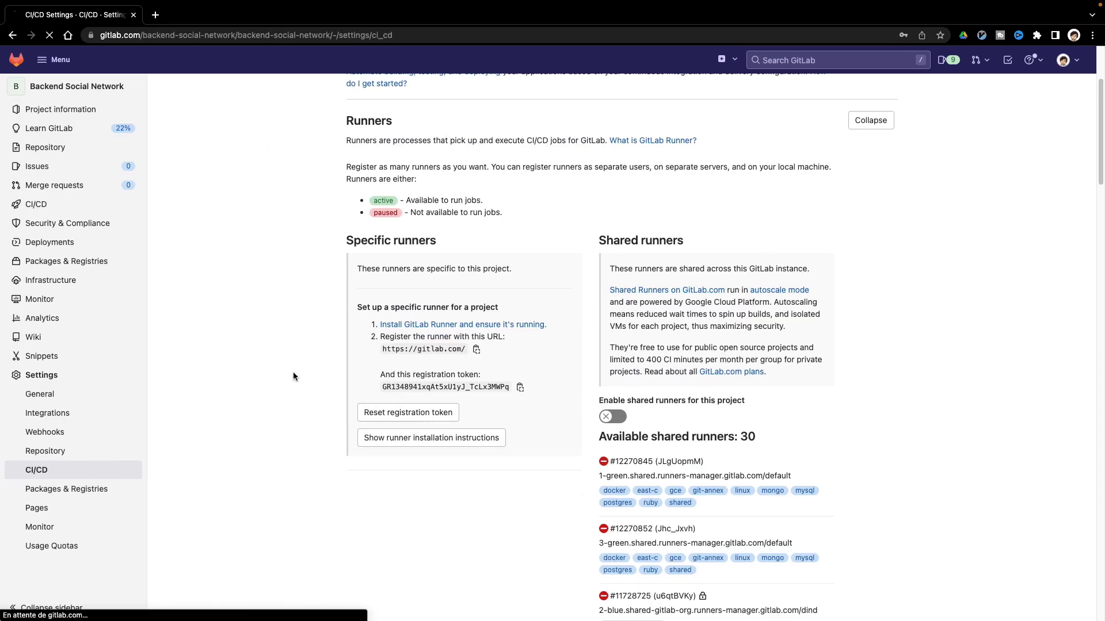
click(873, 121)
scroll(875, 122, down, 2)
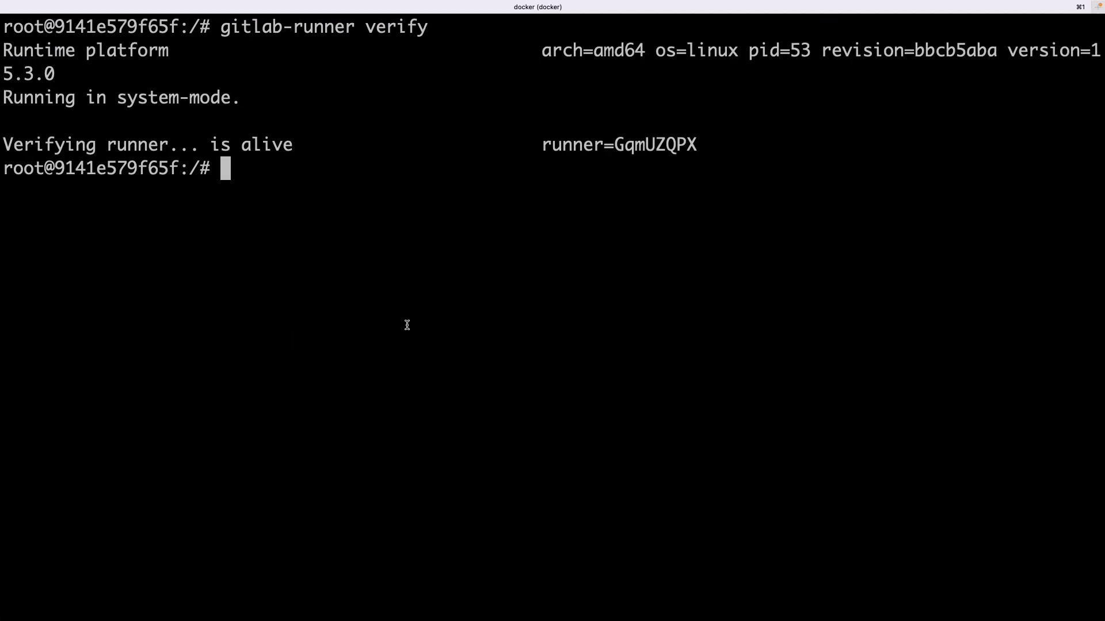
Download Apache Maven 3.8.6 into /opt and extract the archive with tar -xvf
key(ctrl+l)
text(cd opt/)
key(Return)
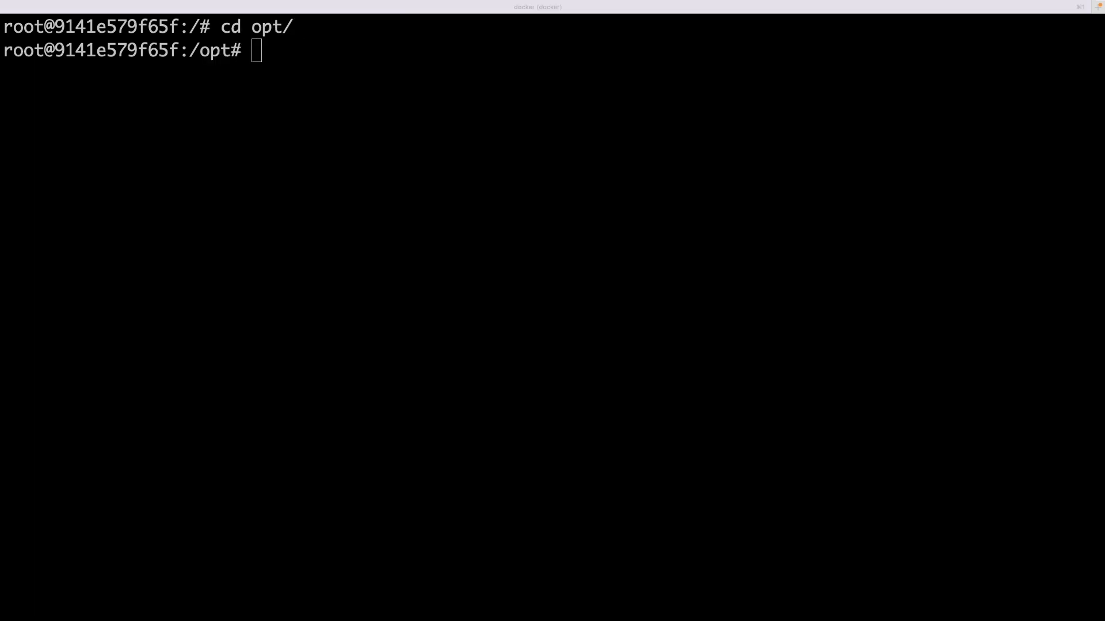
text(wget https://dlcdn.apache.org/maven/maven-3/3.8.6/binaries/apache-maven-3.8.6-bin.tar.gz)
key(Return)
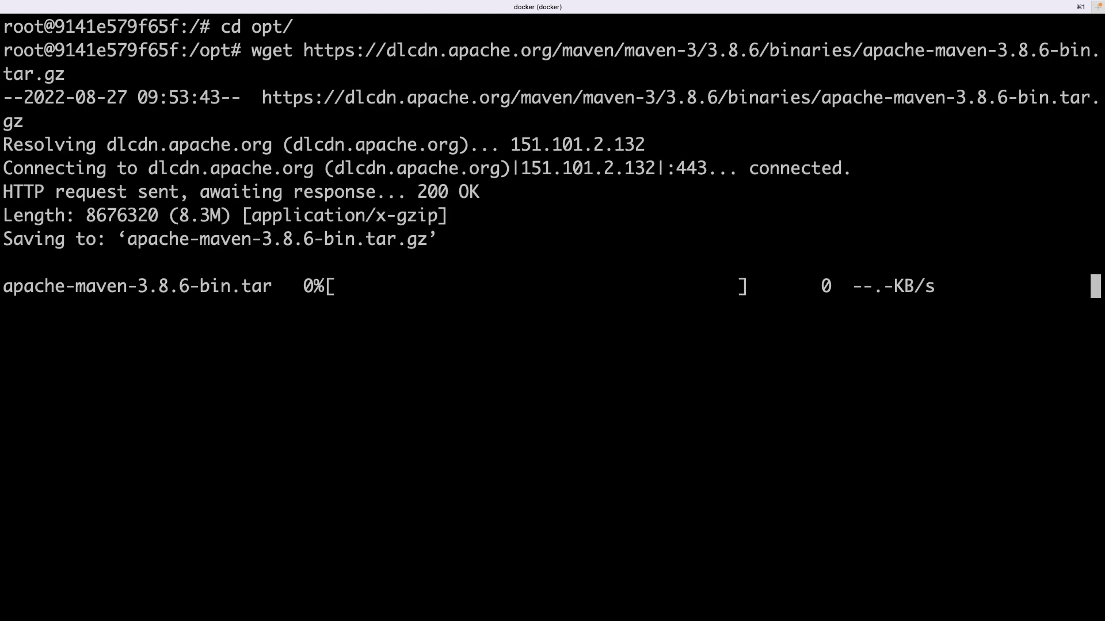
key(super+Tab)
key(super+Tab)
text(tar -xvf apache-maven-3.8.6-bin.tar.gz)
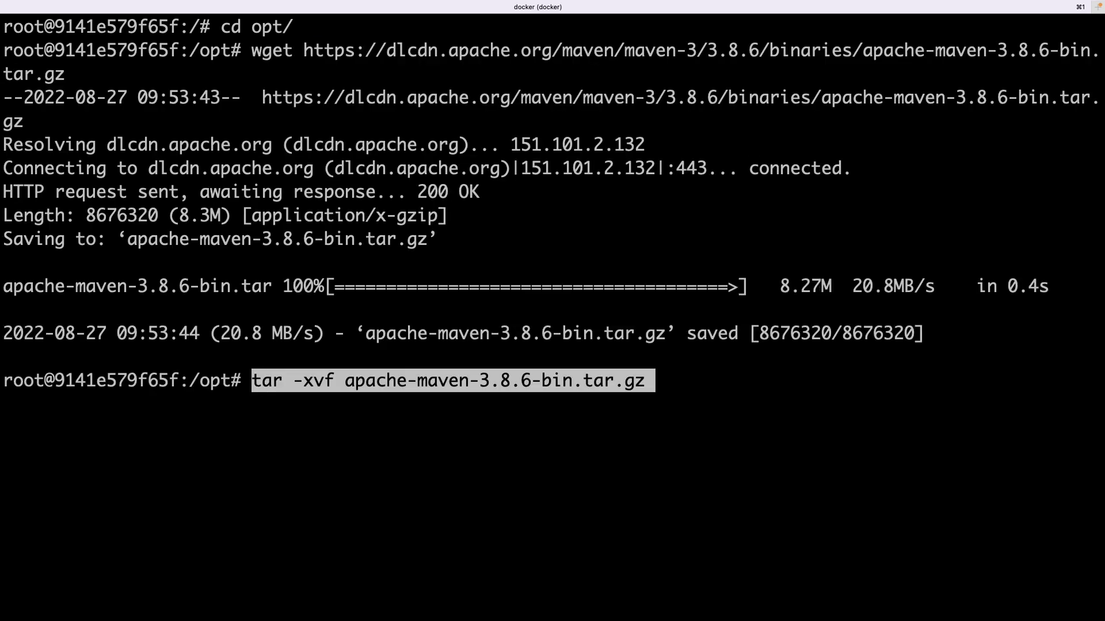
key(Return)
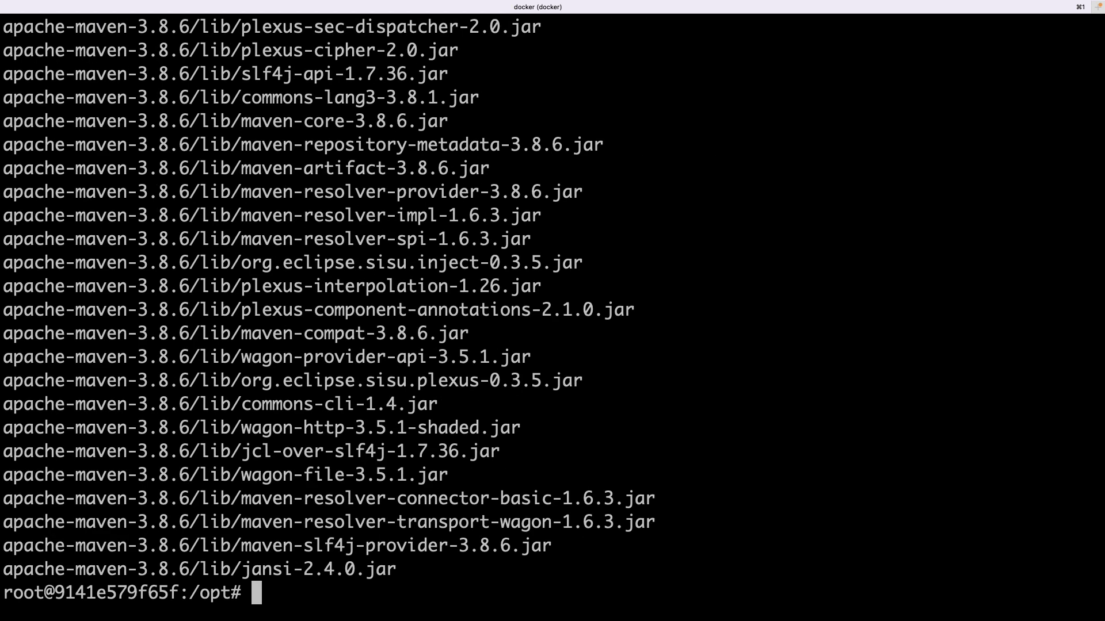
Update the Java runner's tags to java and maven and save
key(super+Tab)
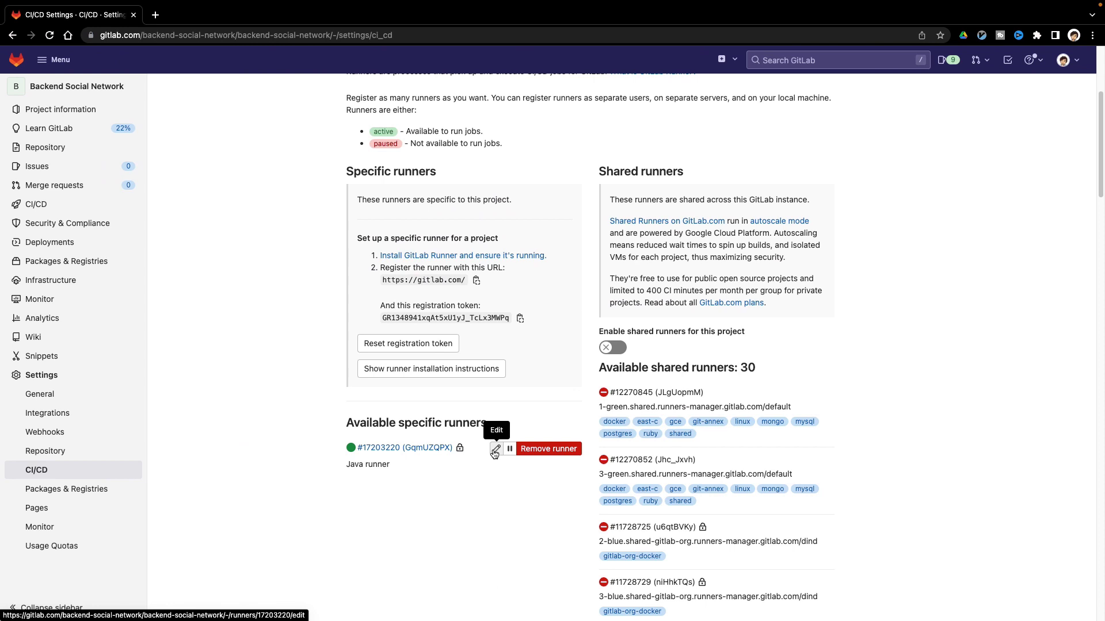
click(495, 450)
click(435, 421)
text(java,)
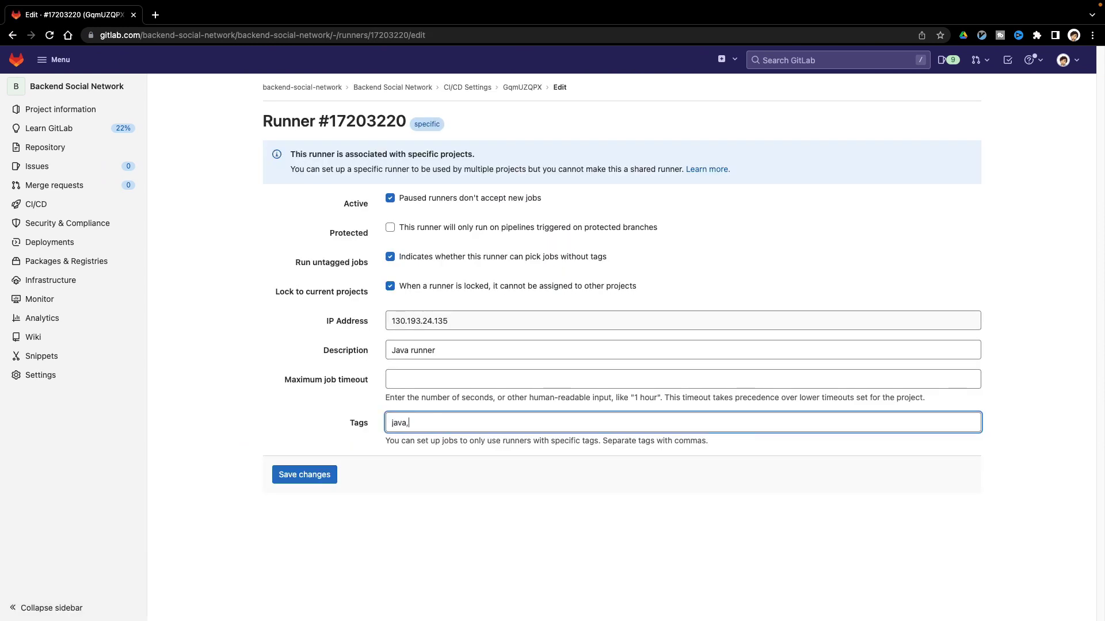
text(maven)
click(302, 474)
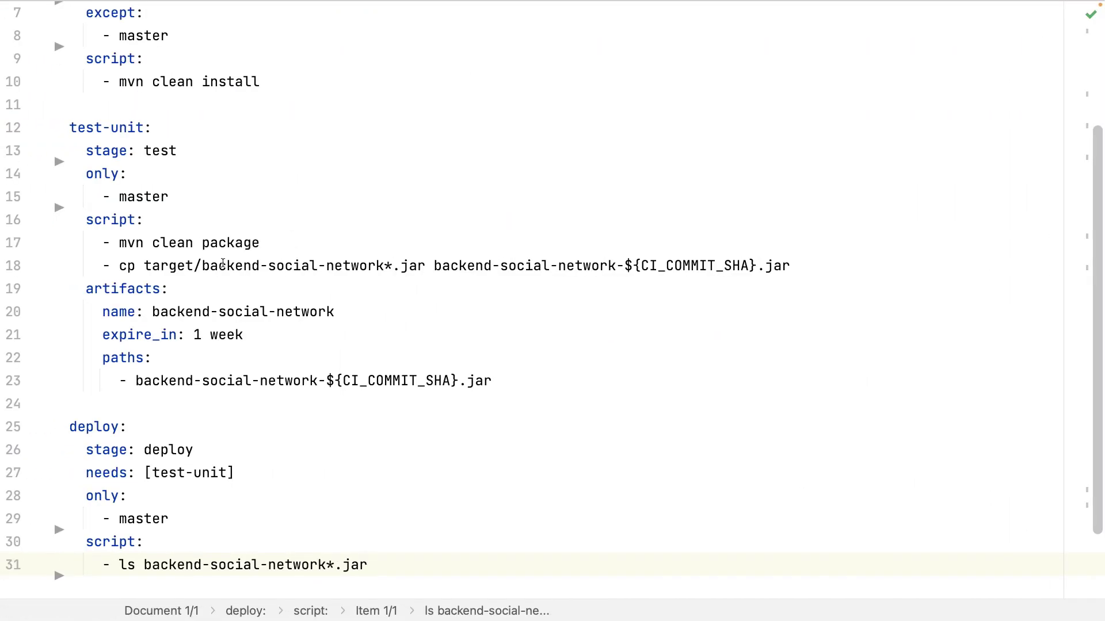
scroll(333, 215, up, 5)
scroll(301, 138, up, 2)
Insert tags: [maven] under the first job's stage line and paste it into the next job
click(301, 130)
key(Return)
text(tags: [maven])
key(shift+Home)
key(super+c)
click(237, 305)
key(Return)
key(super+v)
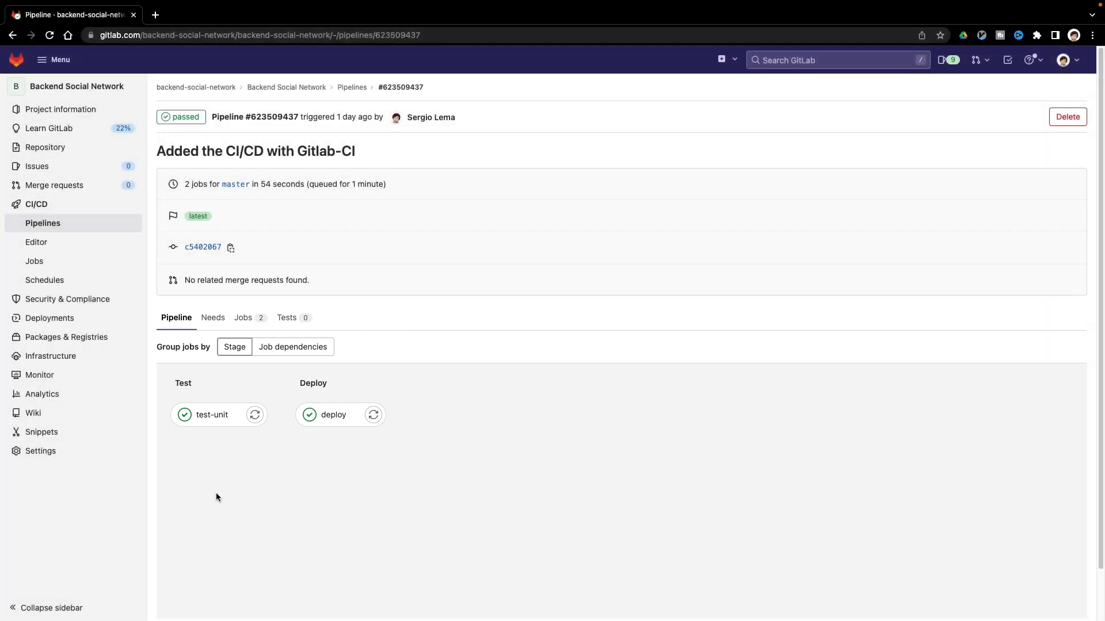
Review the passed test-unit job log, then offer the latest master pipeline's test-unit artifact for download
click(212, 414)
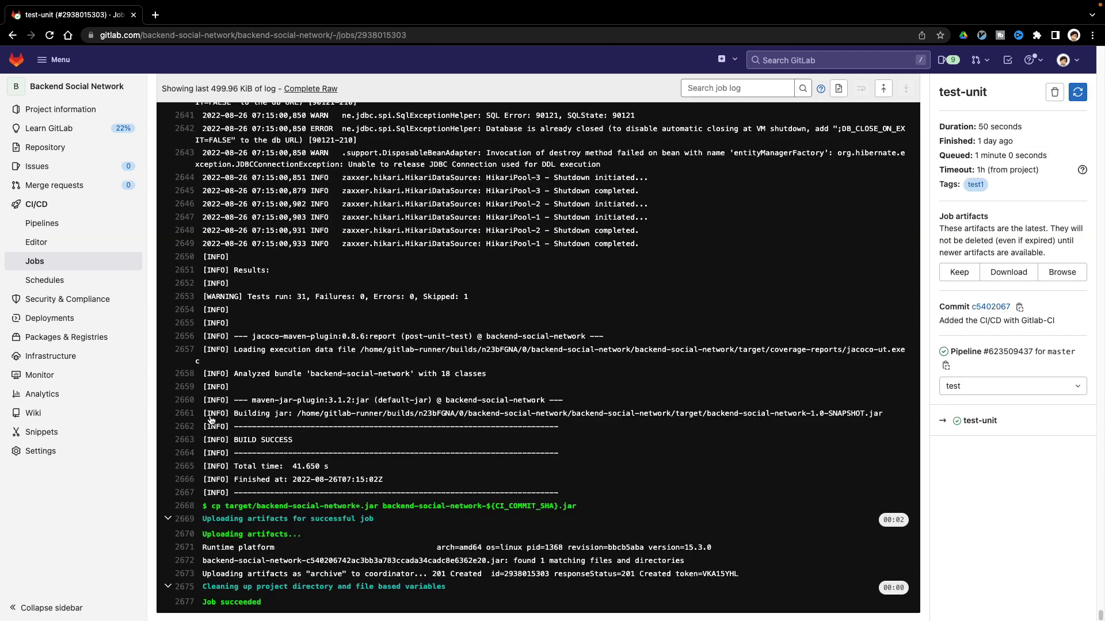
click(55, 226)
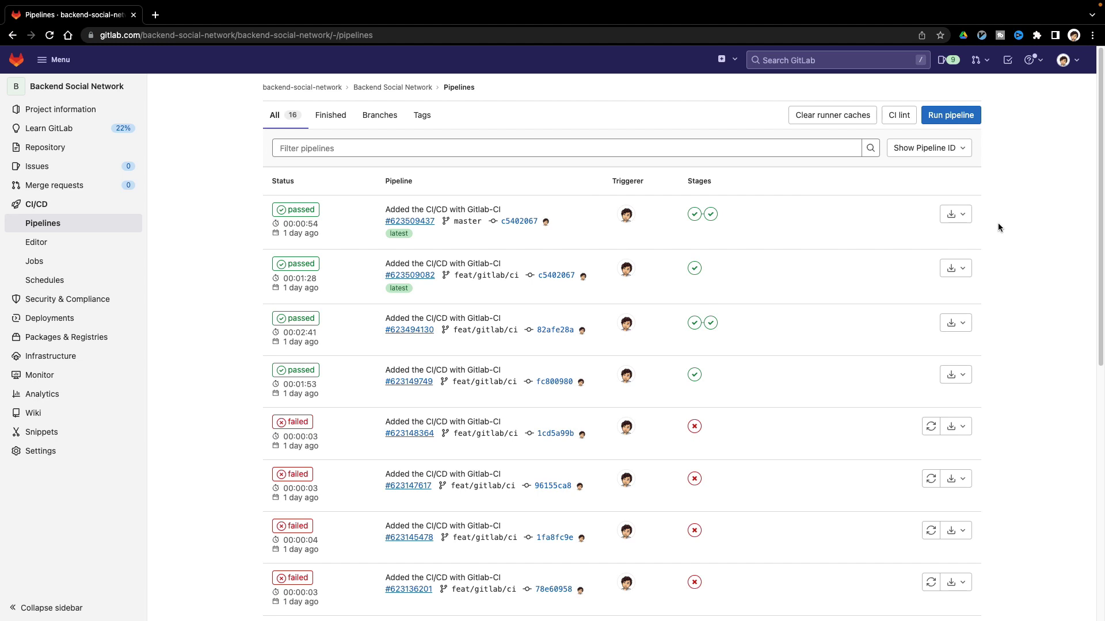
click(969, 214)
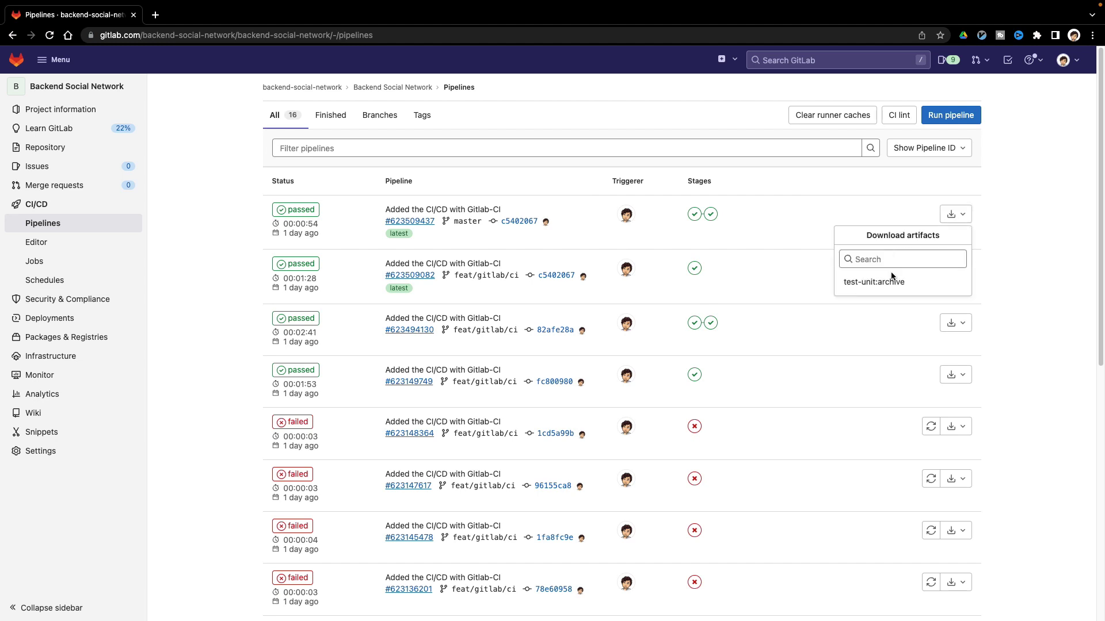